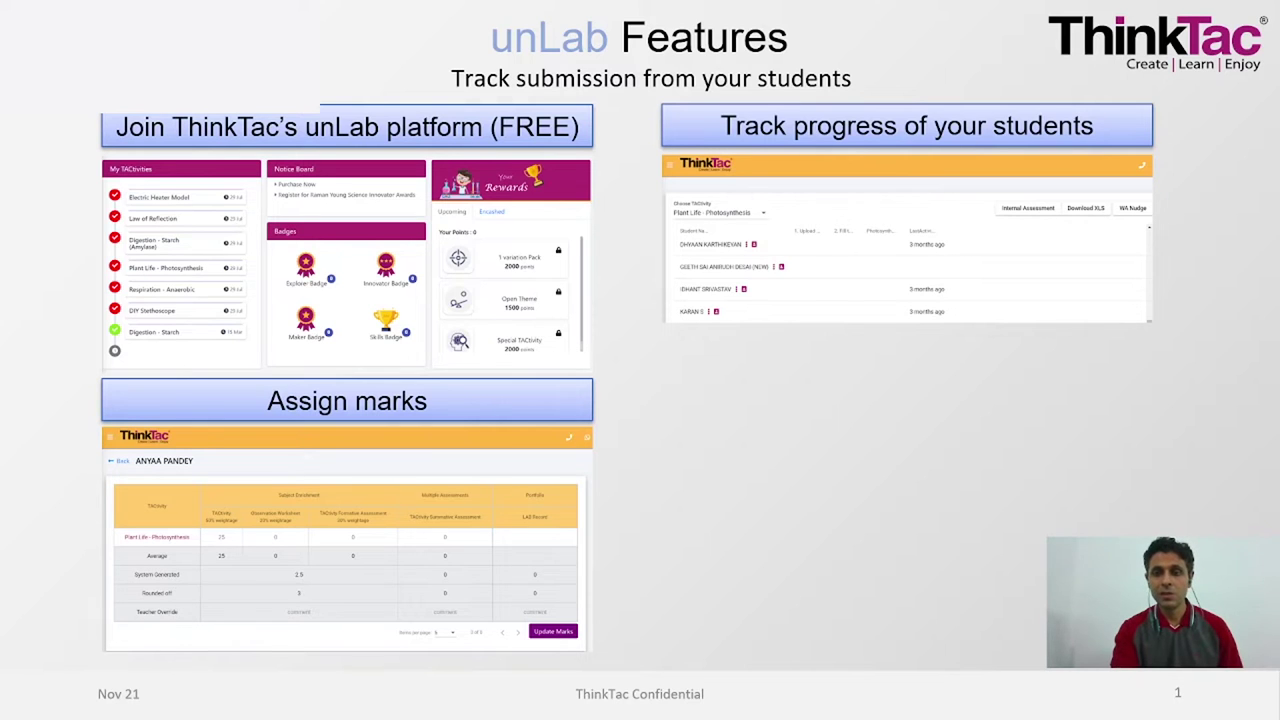
- Reveal the teacher resources part of the unLab Features slide
key("Right")
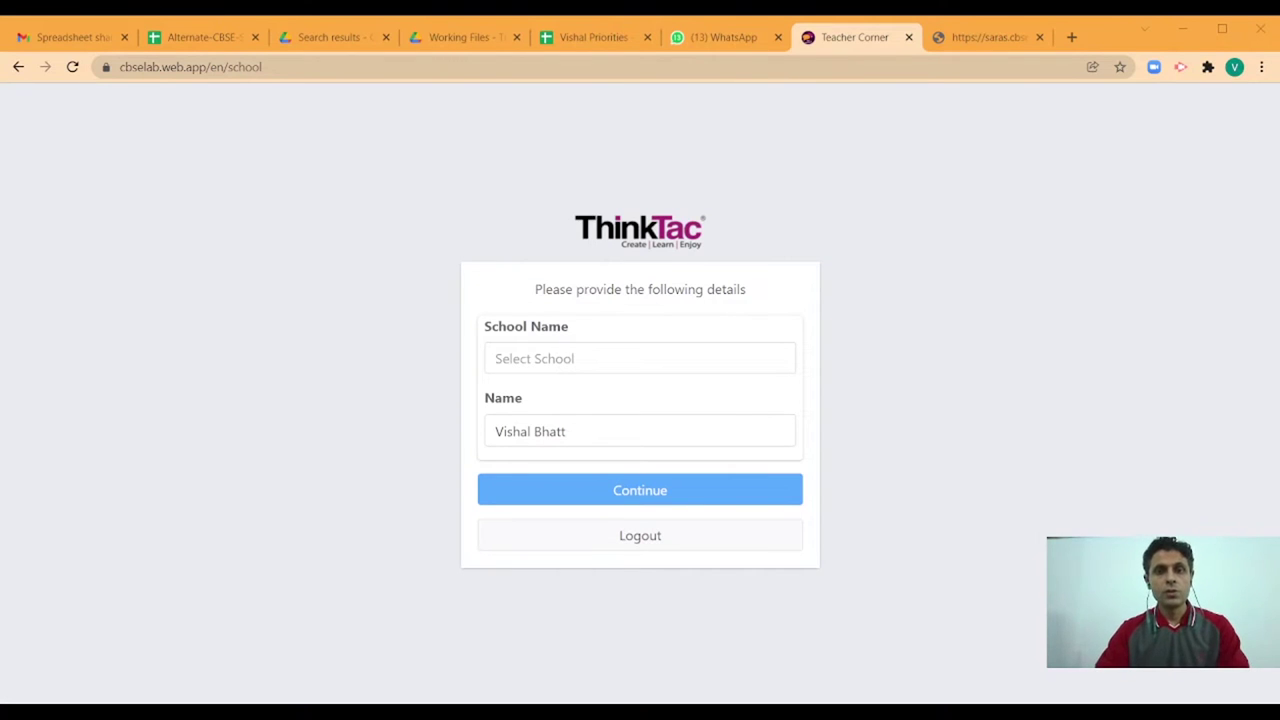
- Start a new school registration with registration number 300000 and the school's phone number
left_click(577, 359)
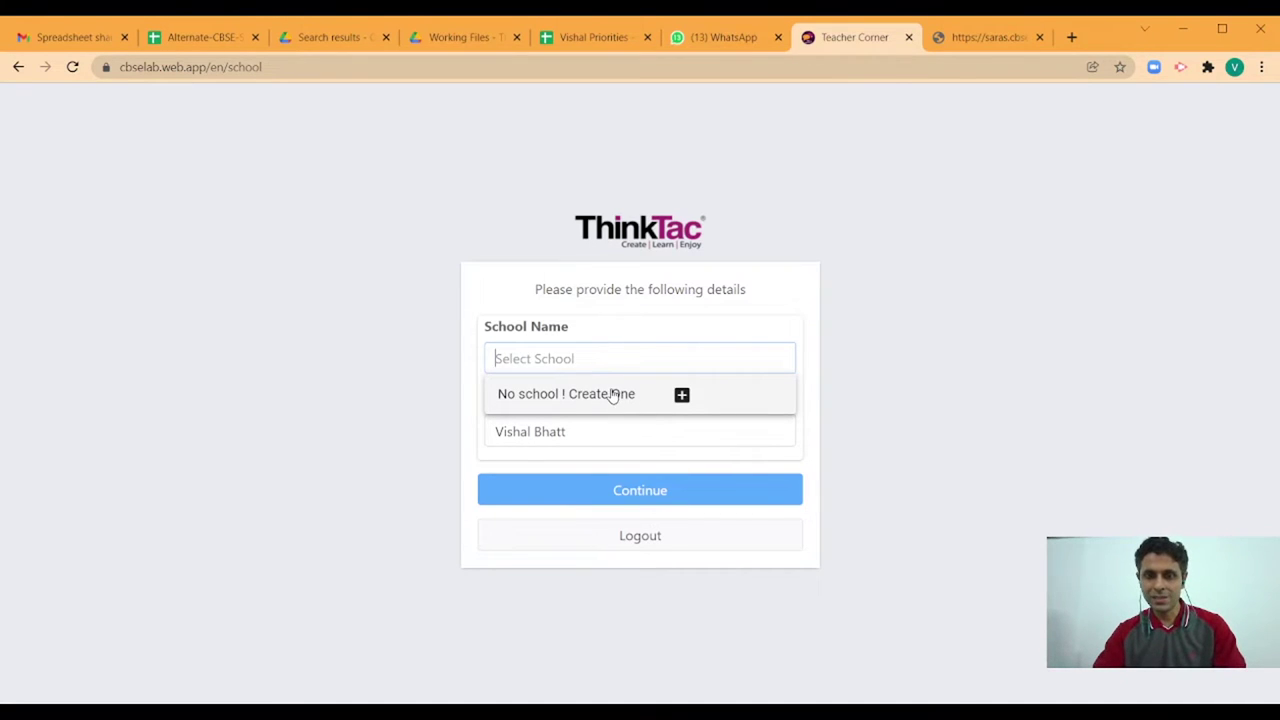
left_click(682, 396)
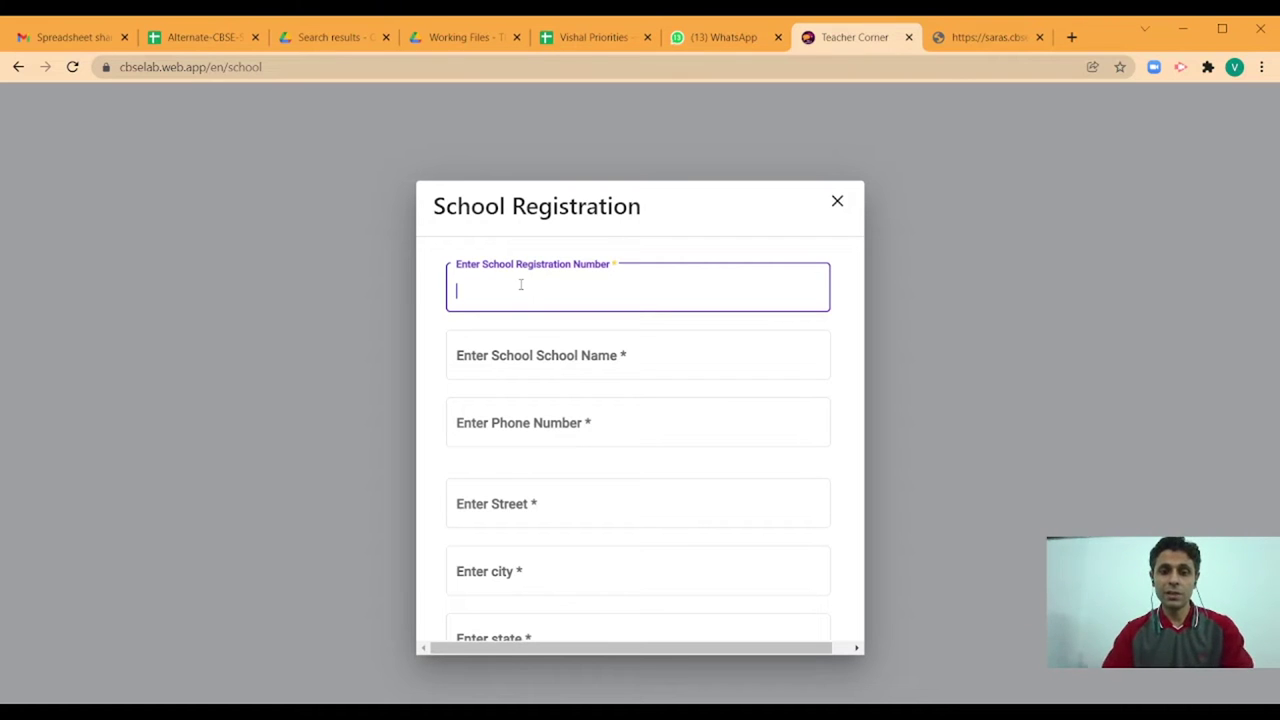
type("300")
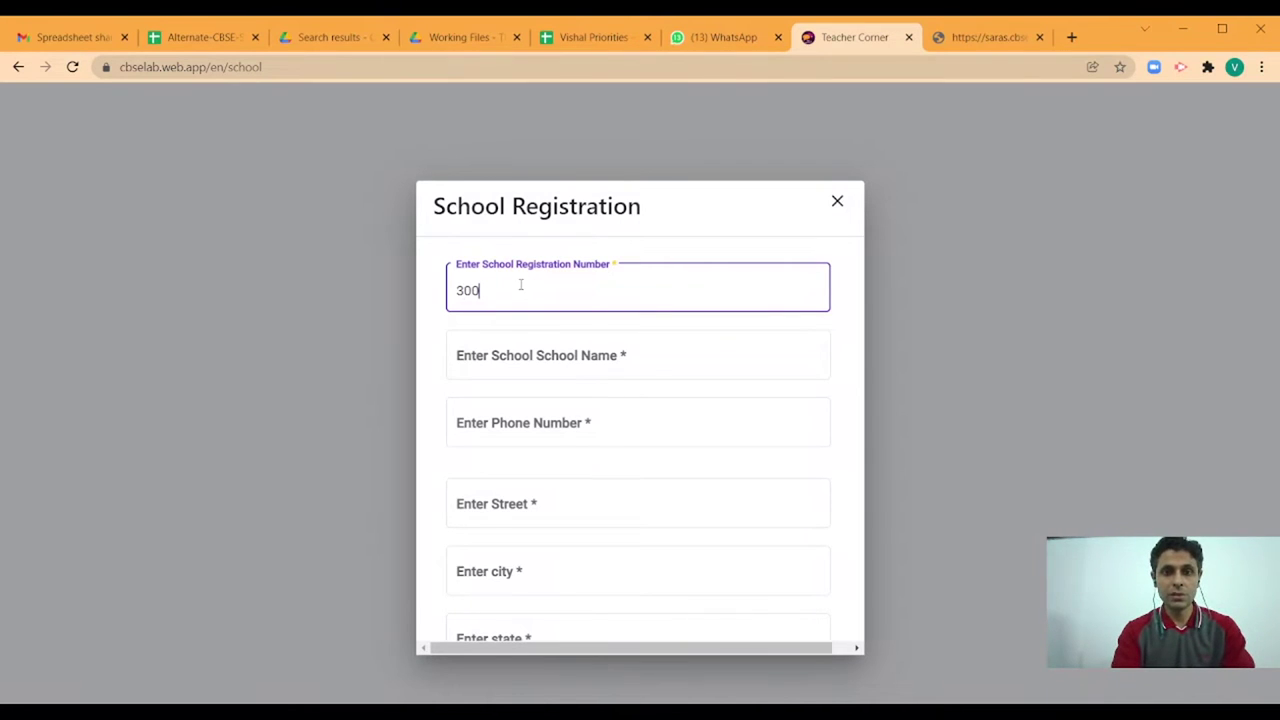
type("000")
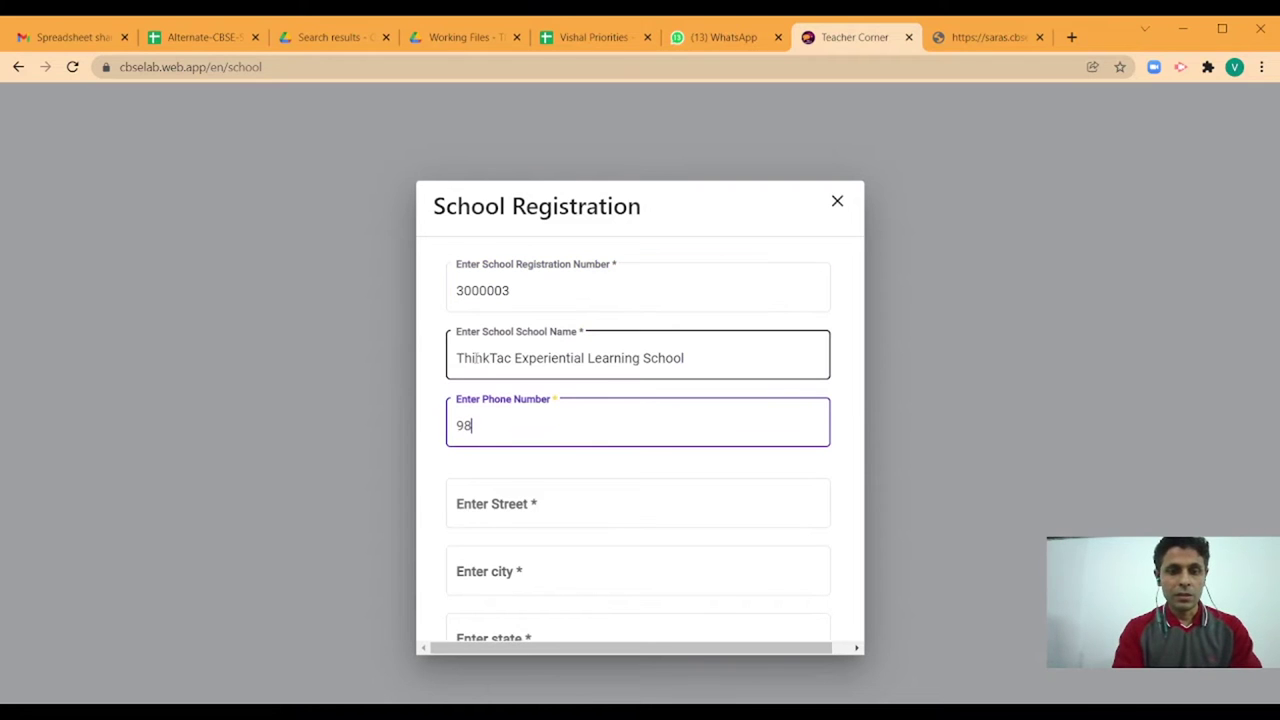
type("45")
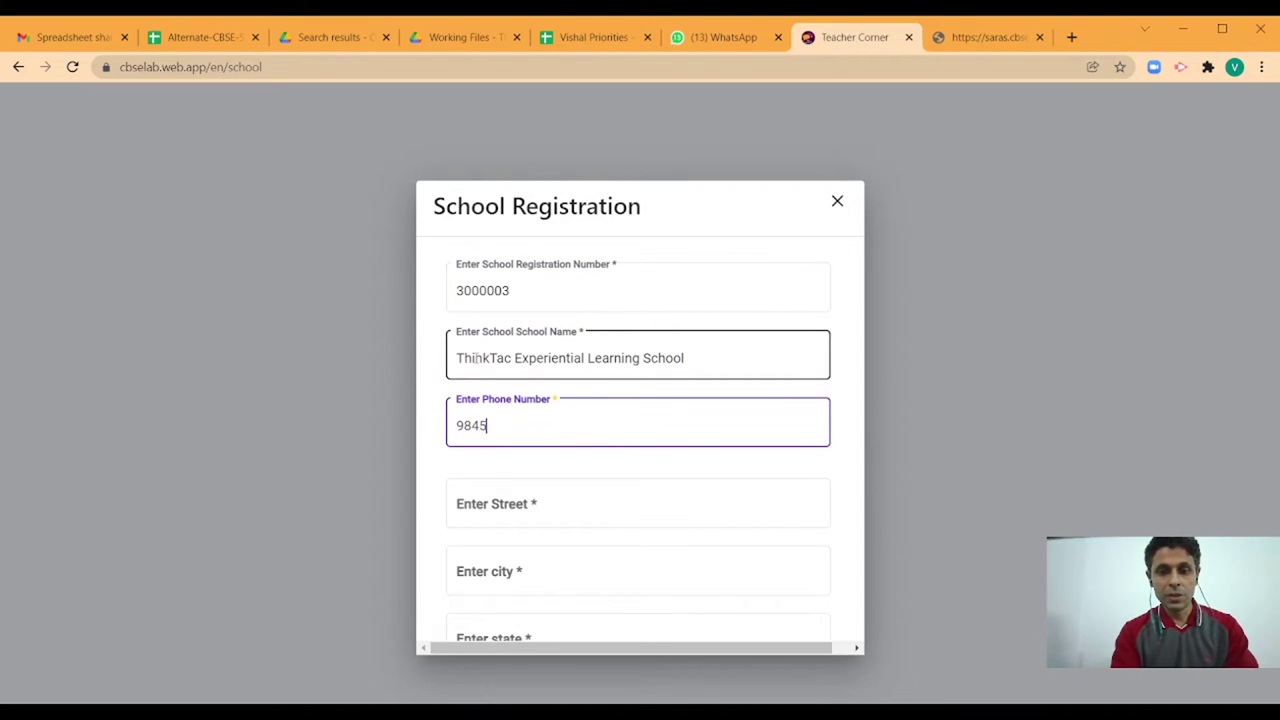
type("807429")
key("Tab")
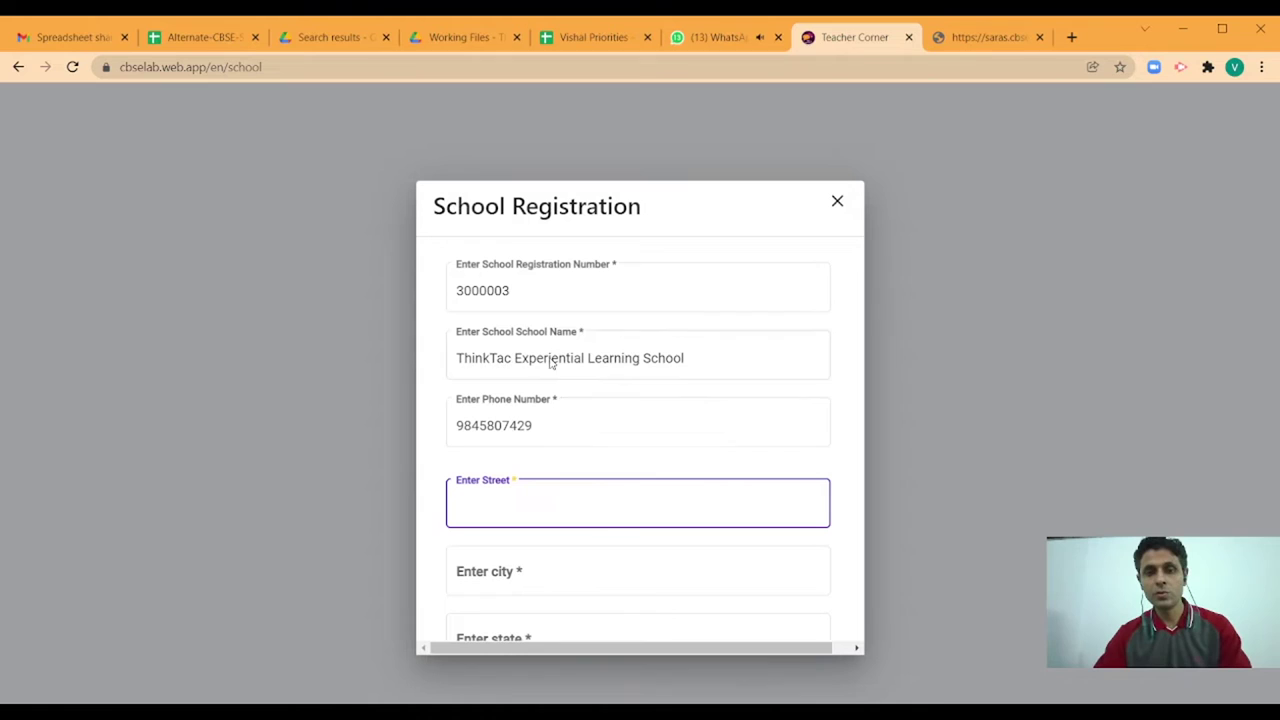
- Enter the school's street address, city, state and PIN code, then submit the registration
scroll(741, 402, "down", 1)
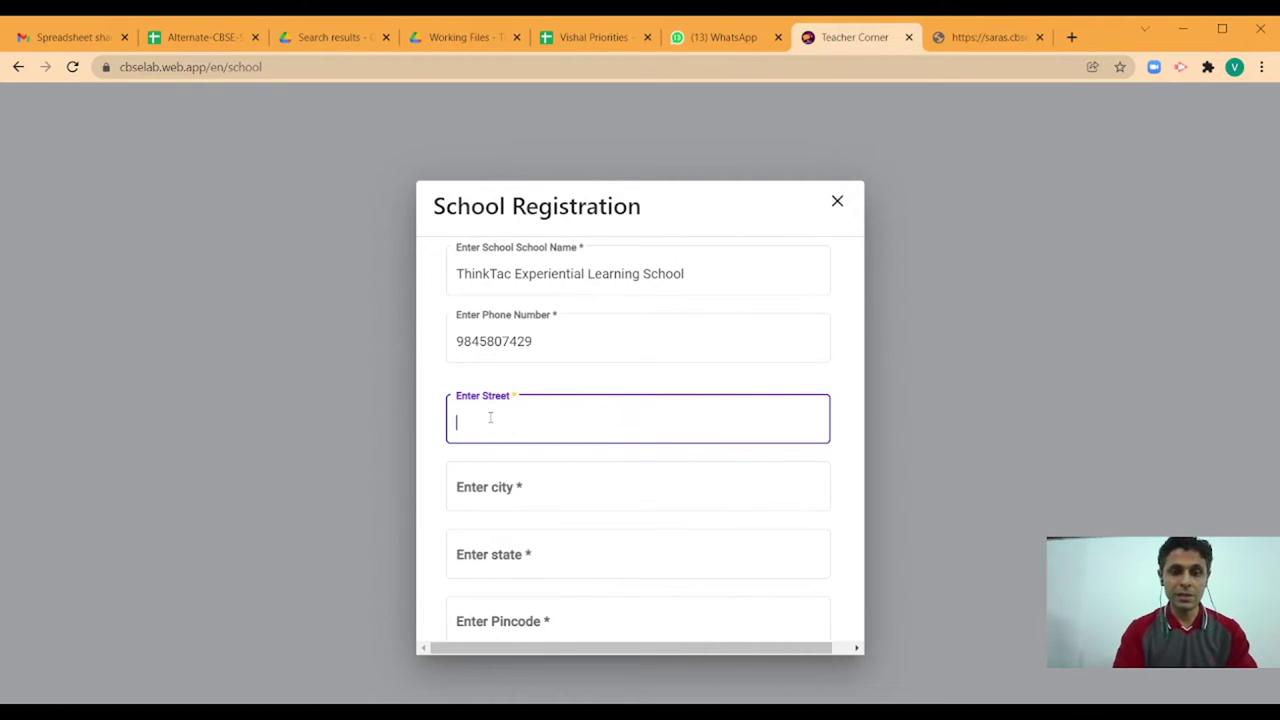
type("11th Main")
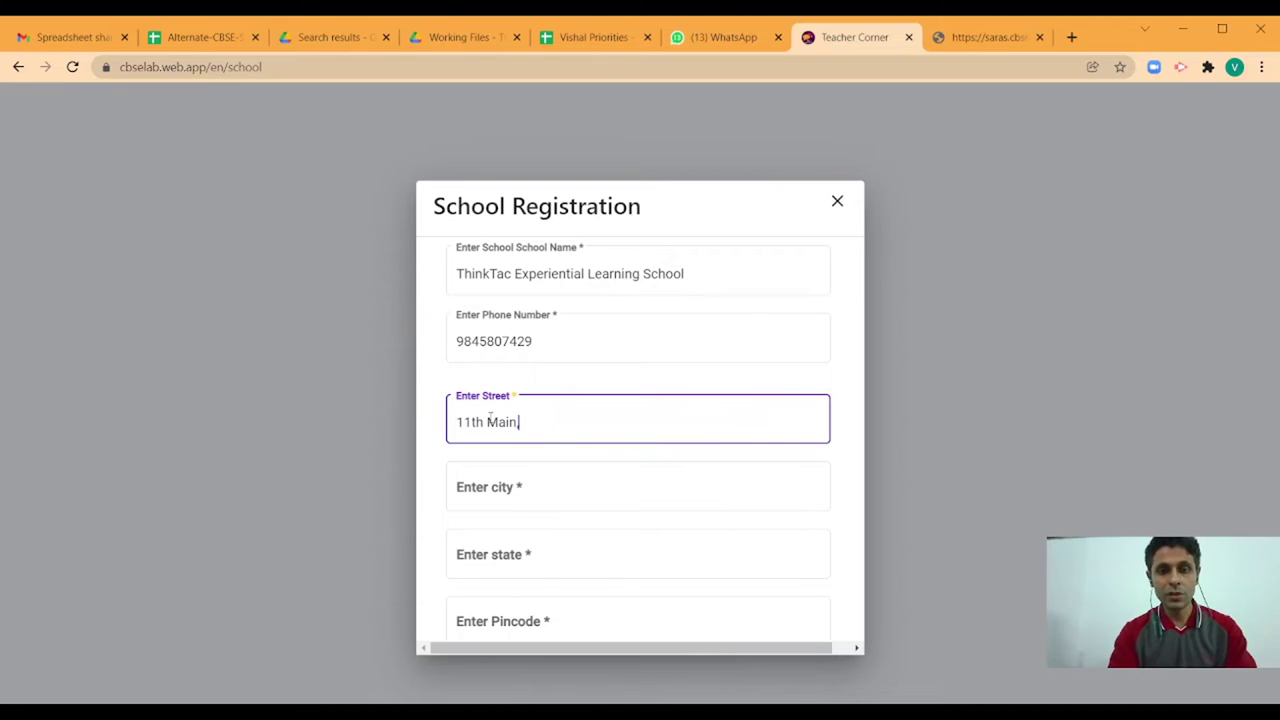
type(",")
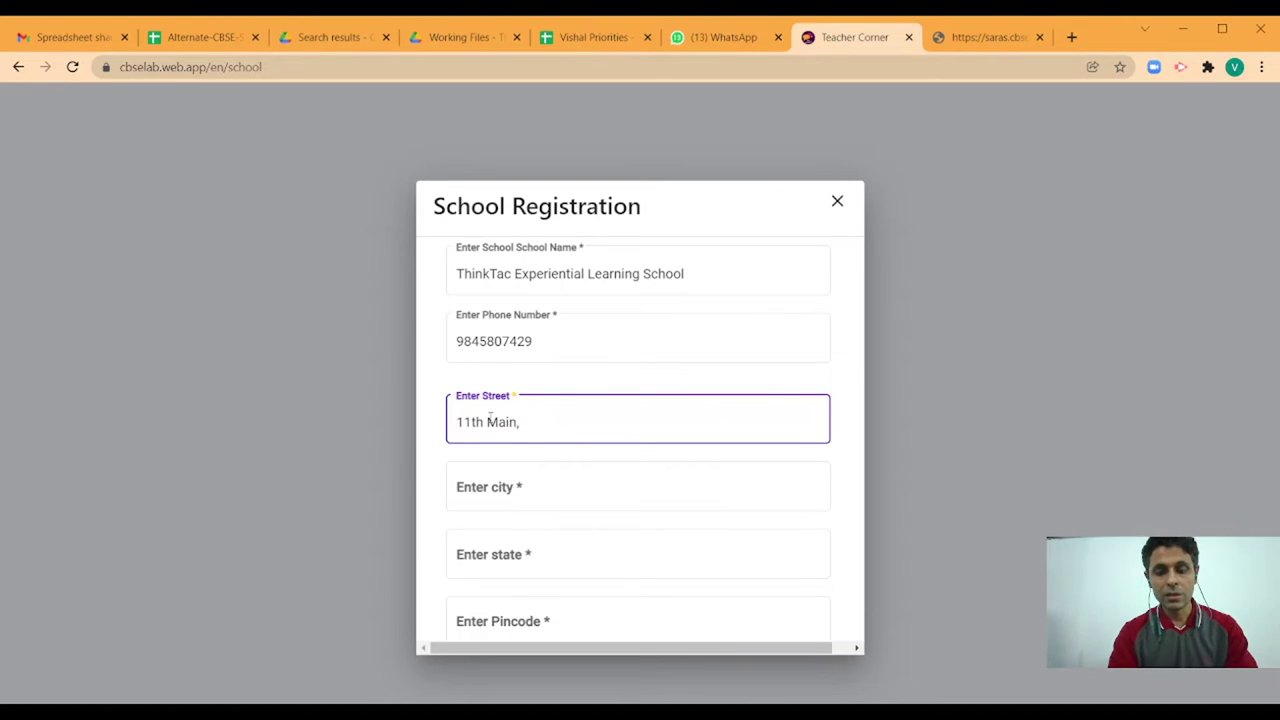
type(" Malleshwara")
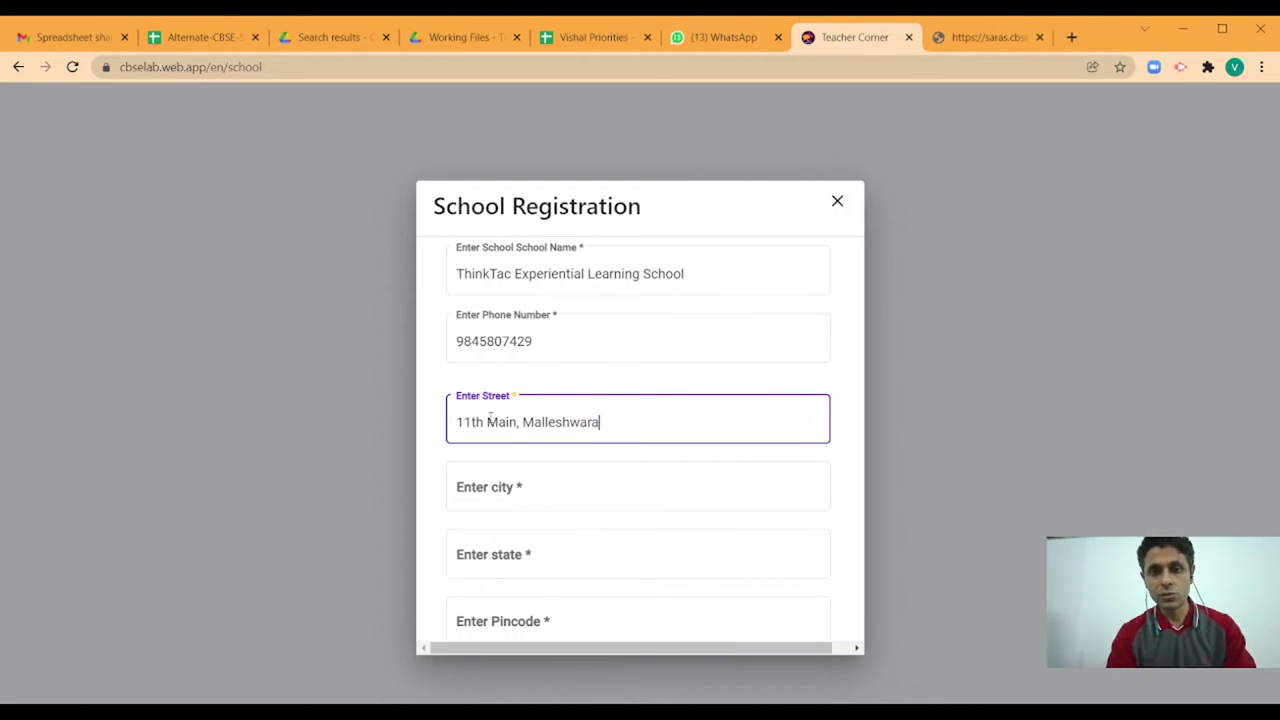
type("m")
key("Tab")
type("Bangalore")
key("Tab")
type("Karnataka")
key("Tab")
type("560003")
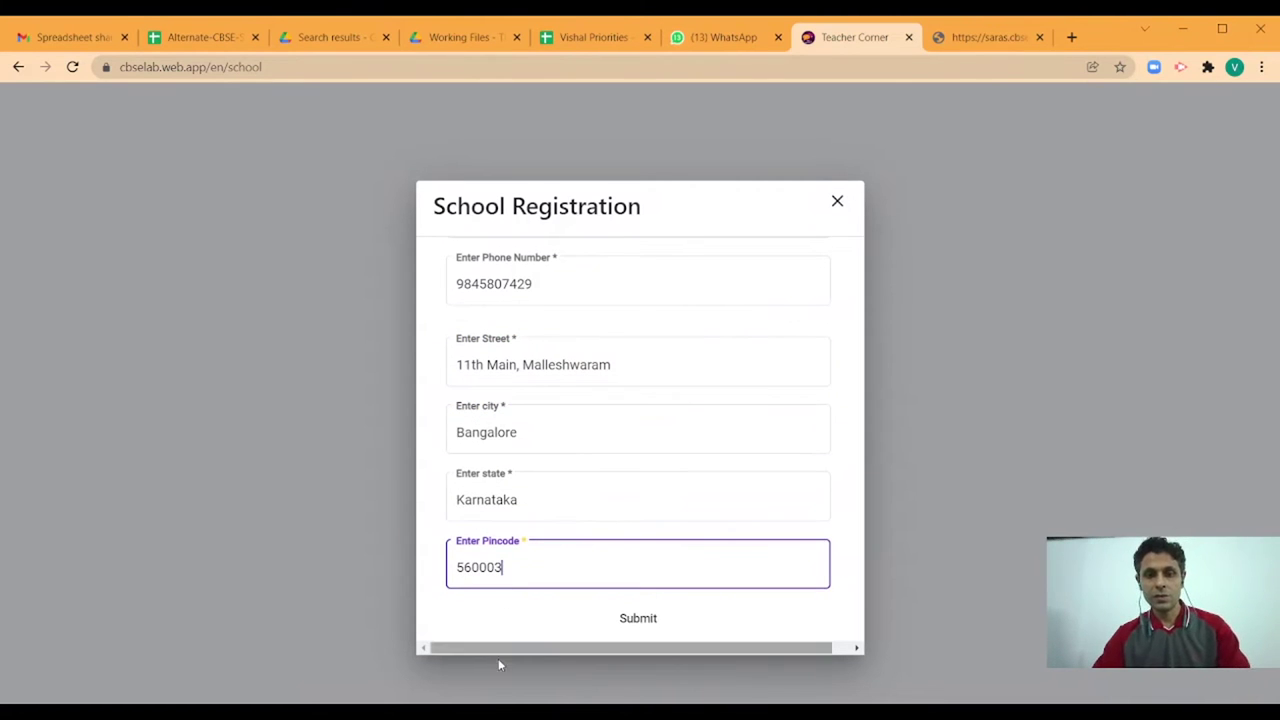
left_click(636, 618)
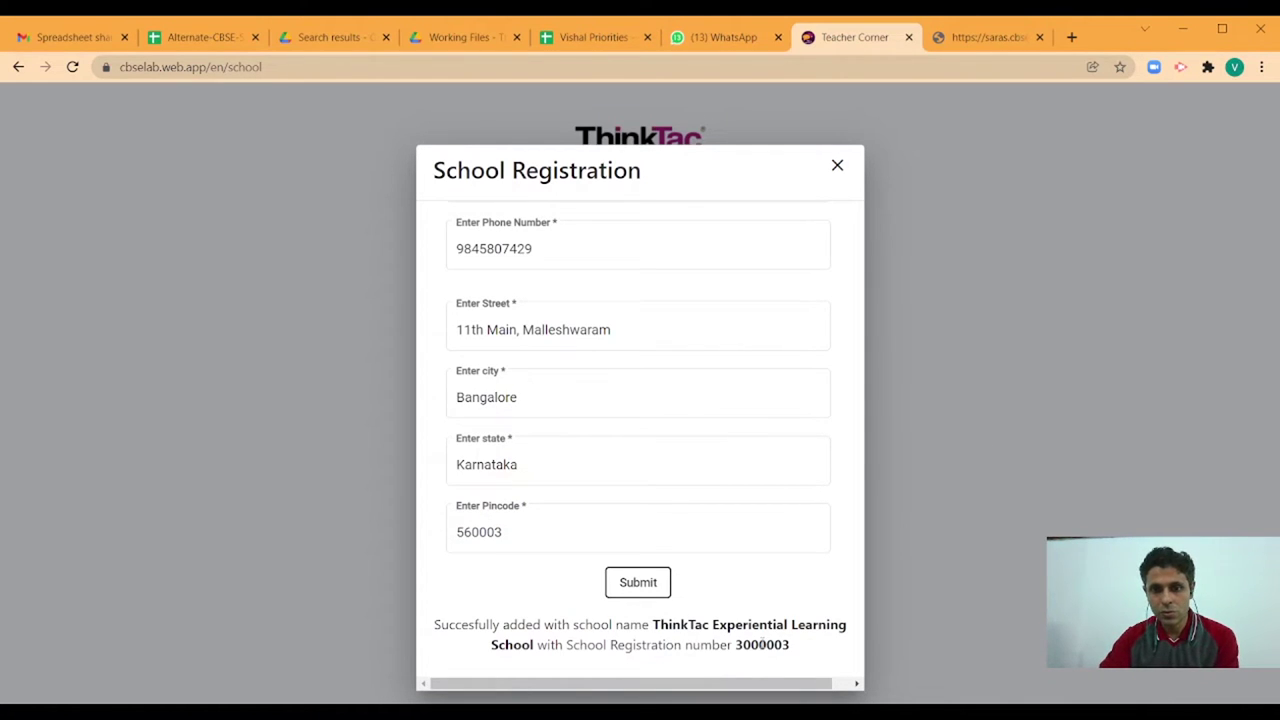
- Close the registration dialog and set the first lab's section to A
left_click(837, 167)
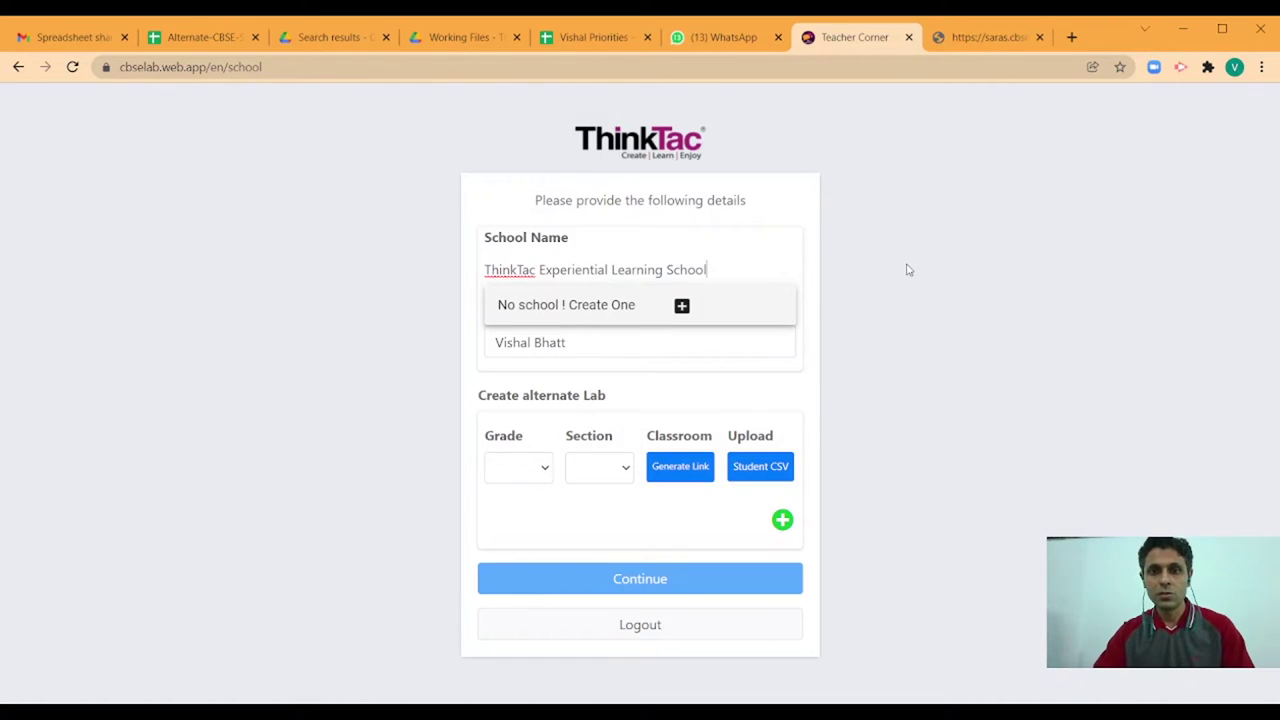
left_click(609, 343)
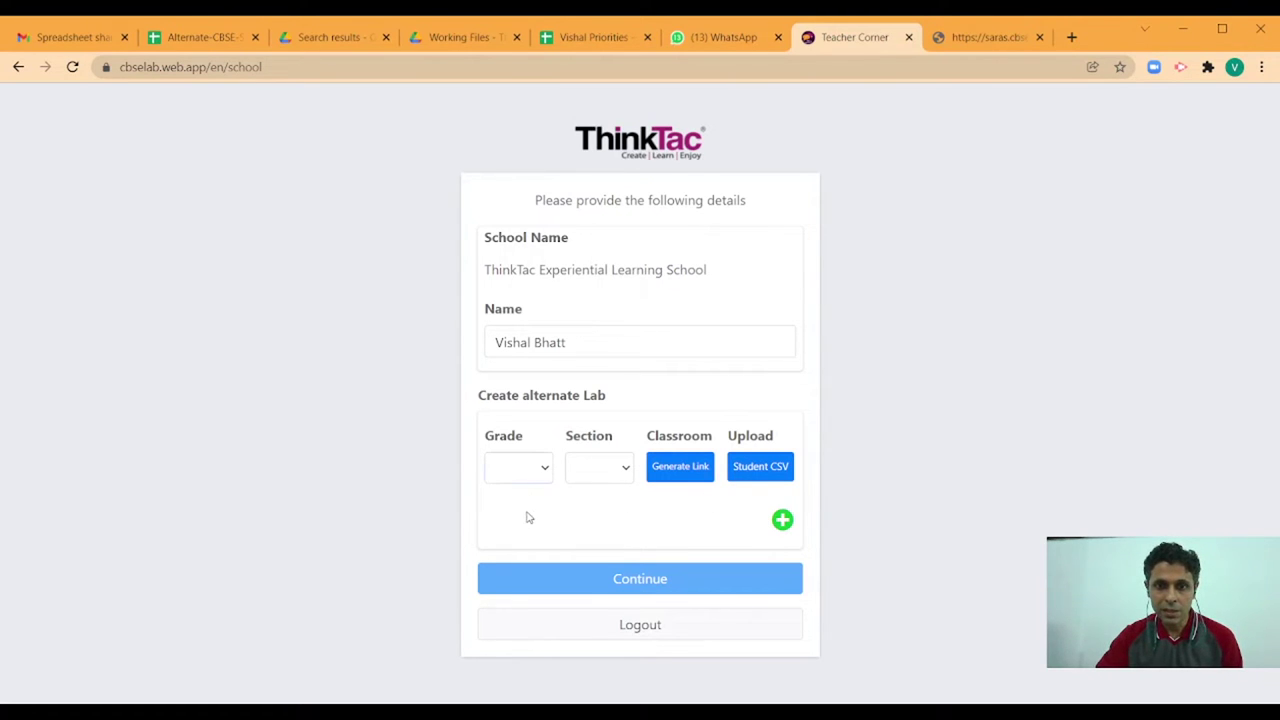
left_click(624, 477)
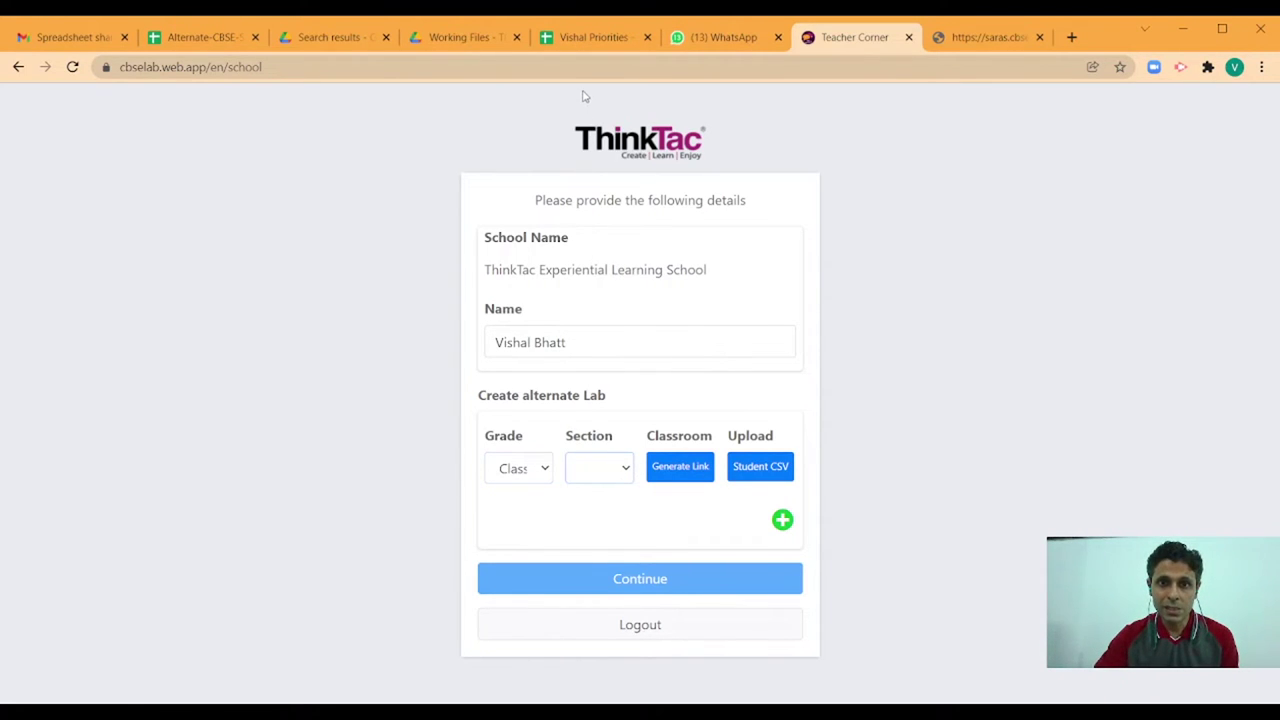
key("Down")
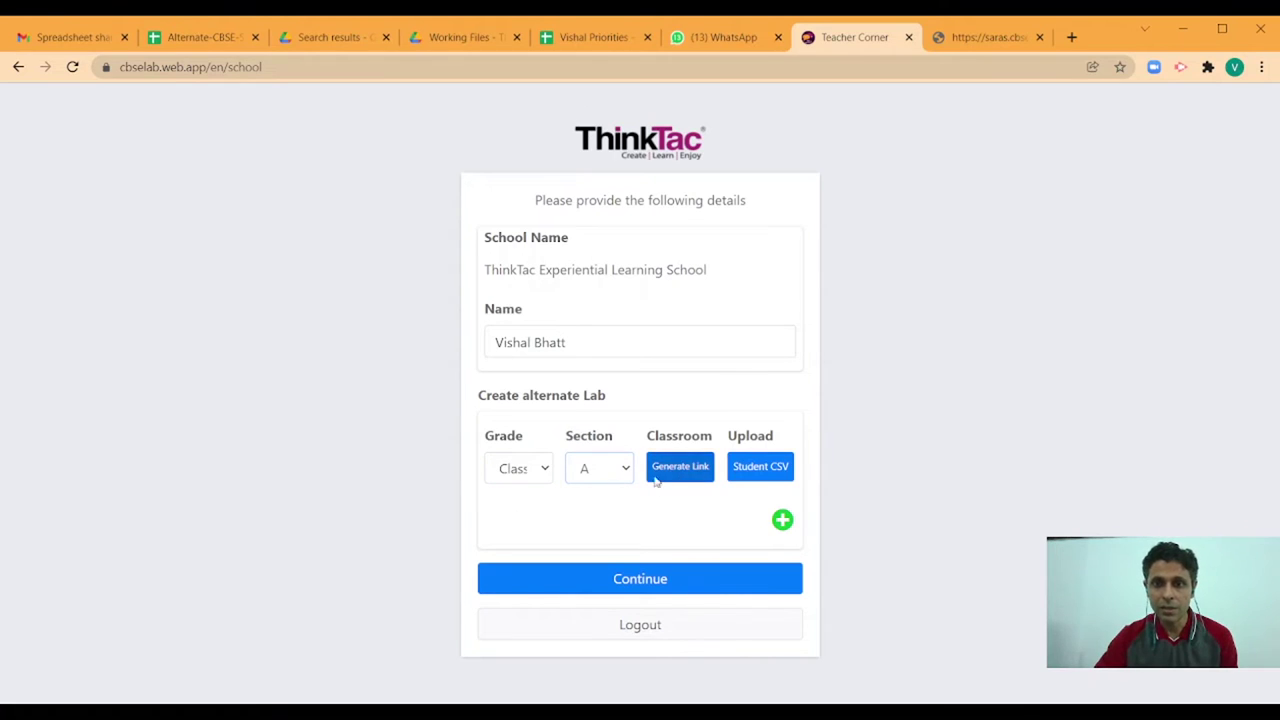
- Add a second lab row with its grade and section B
left_click(782, 519)
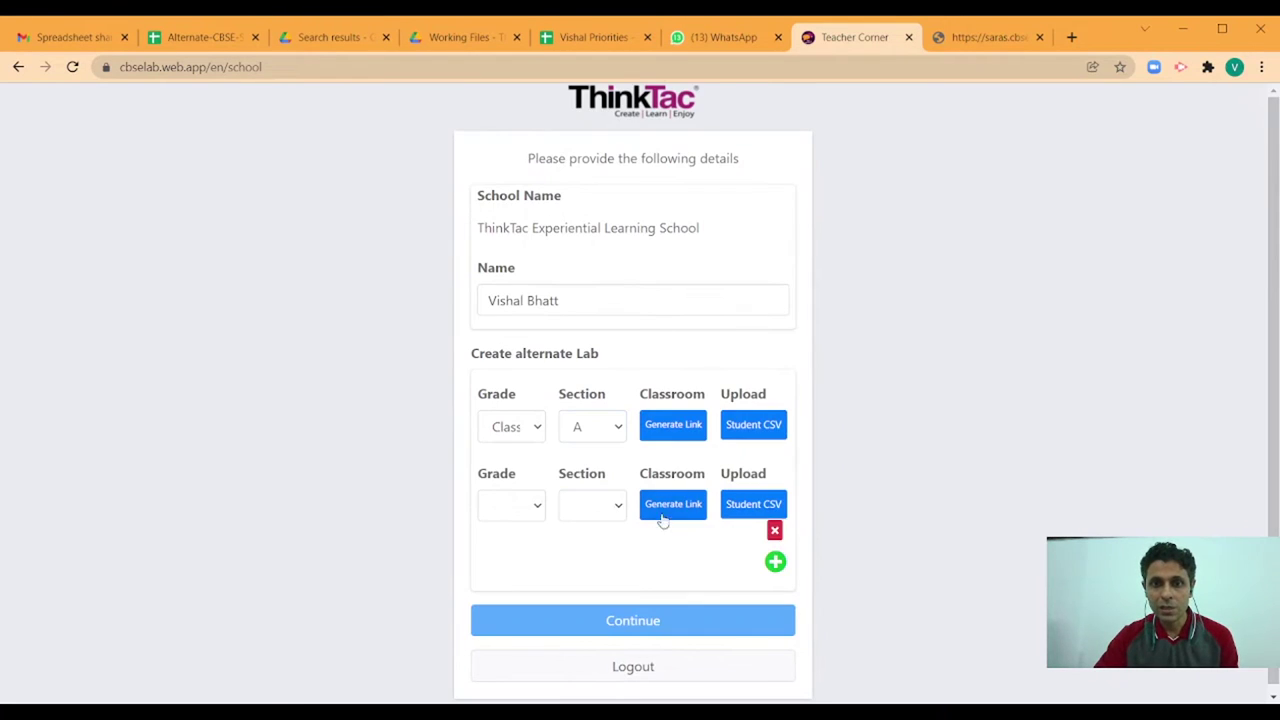
left_click(538, 510)
left_click(531, 554)
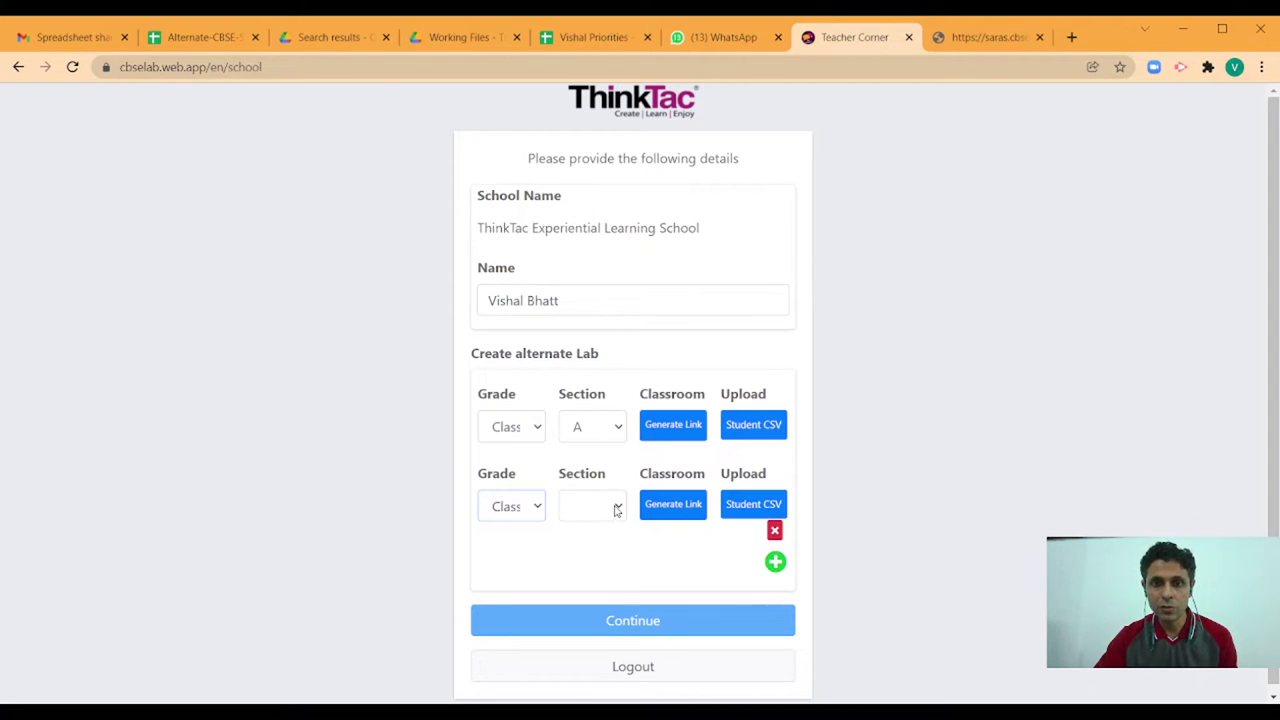
left_click(617, 510)
key("b")
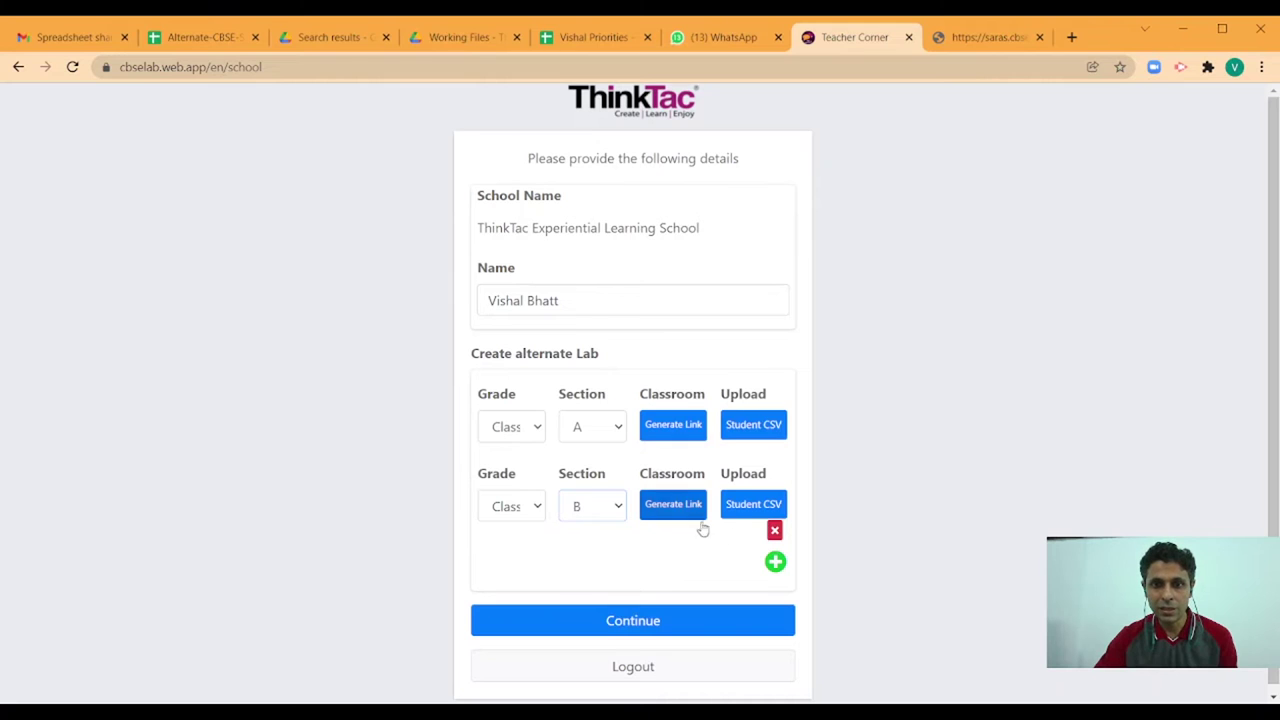
- Add a third lab row with its grade and section A, then copy the first lab's student link
left_click(775, 562)
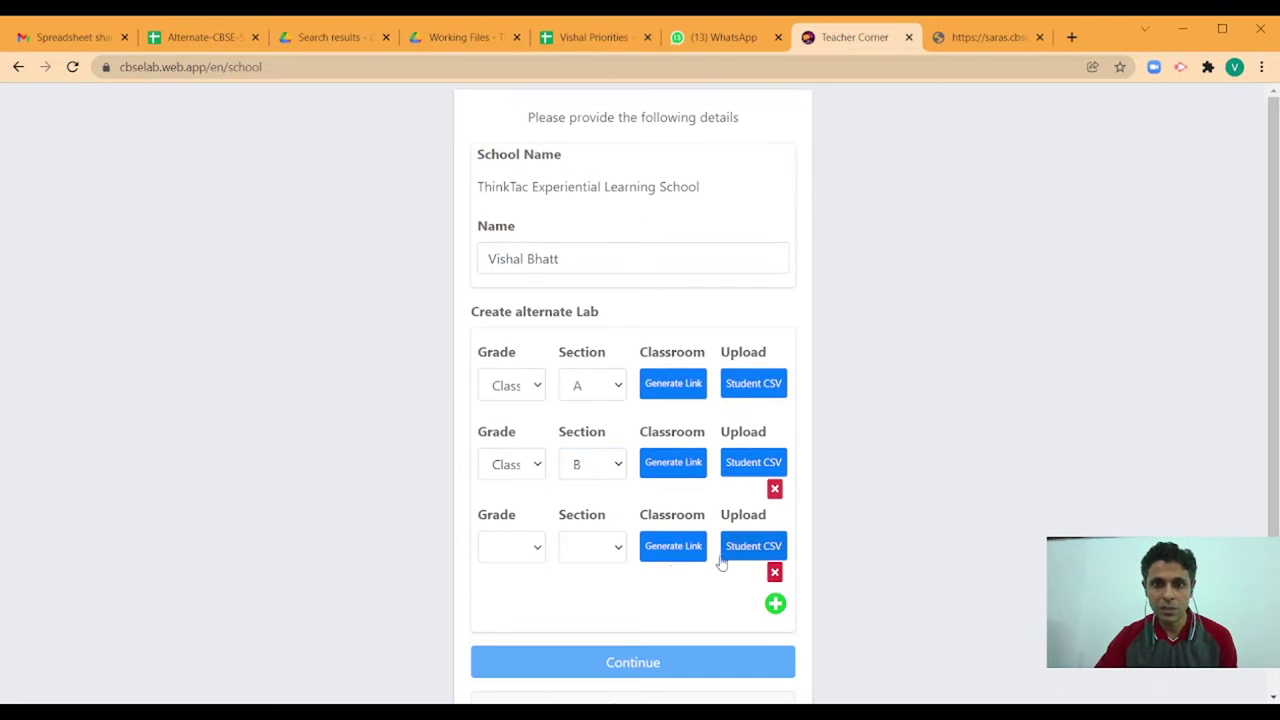
left_click(534, 551)
key("c")
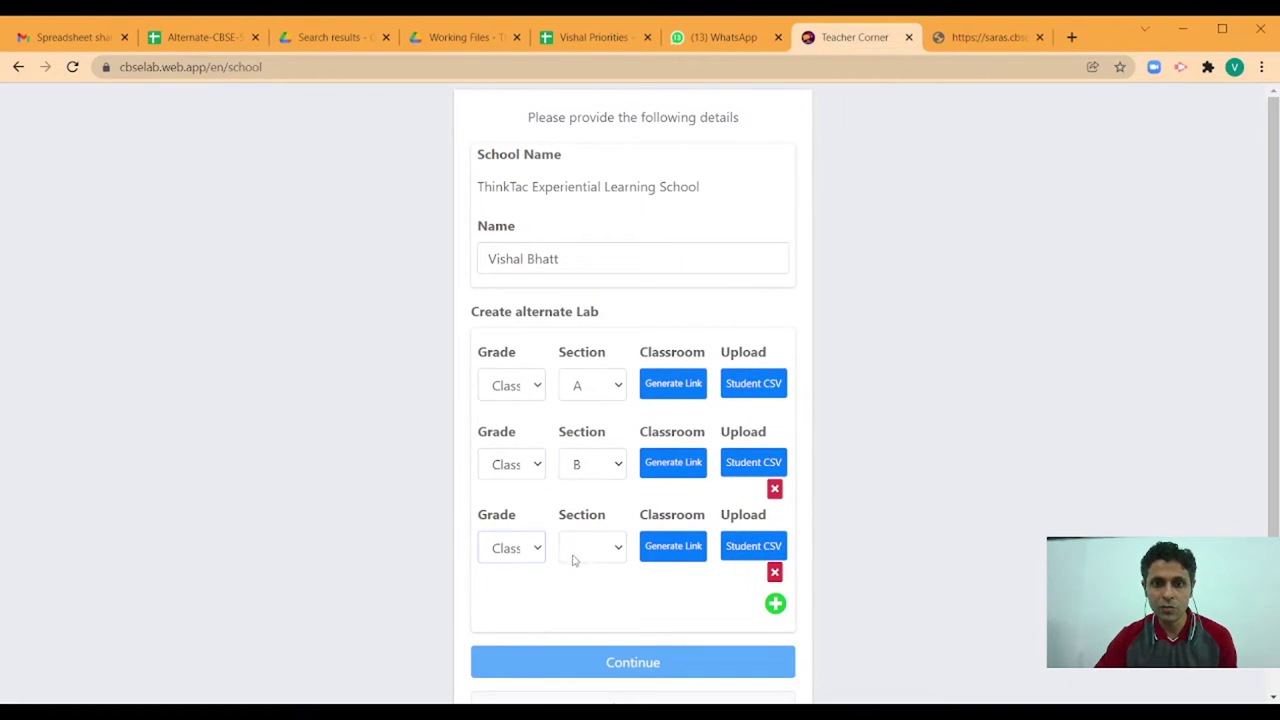
left_click(622, 549)
key("a")
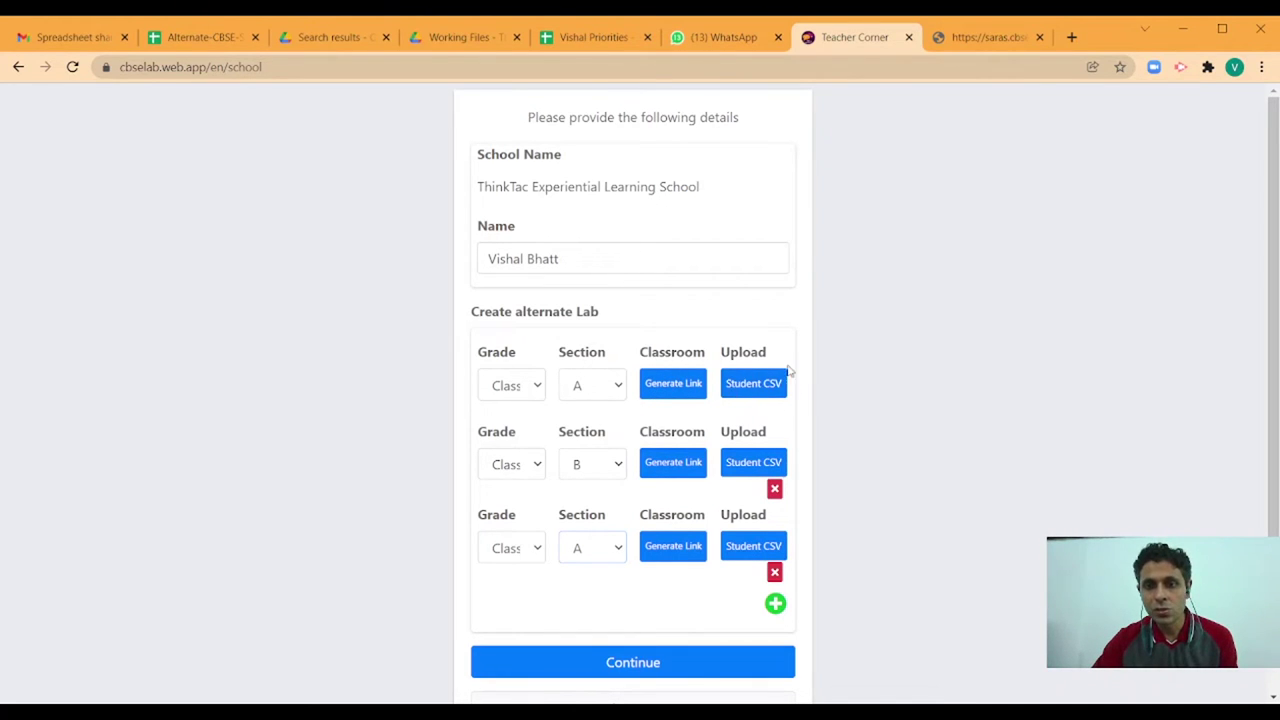
left_click(665, 388)
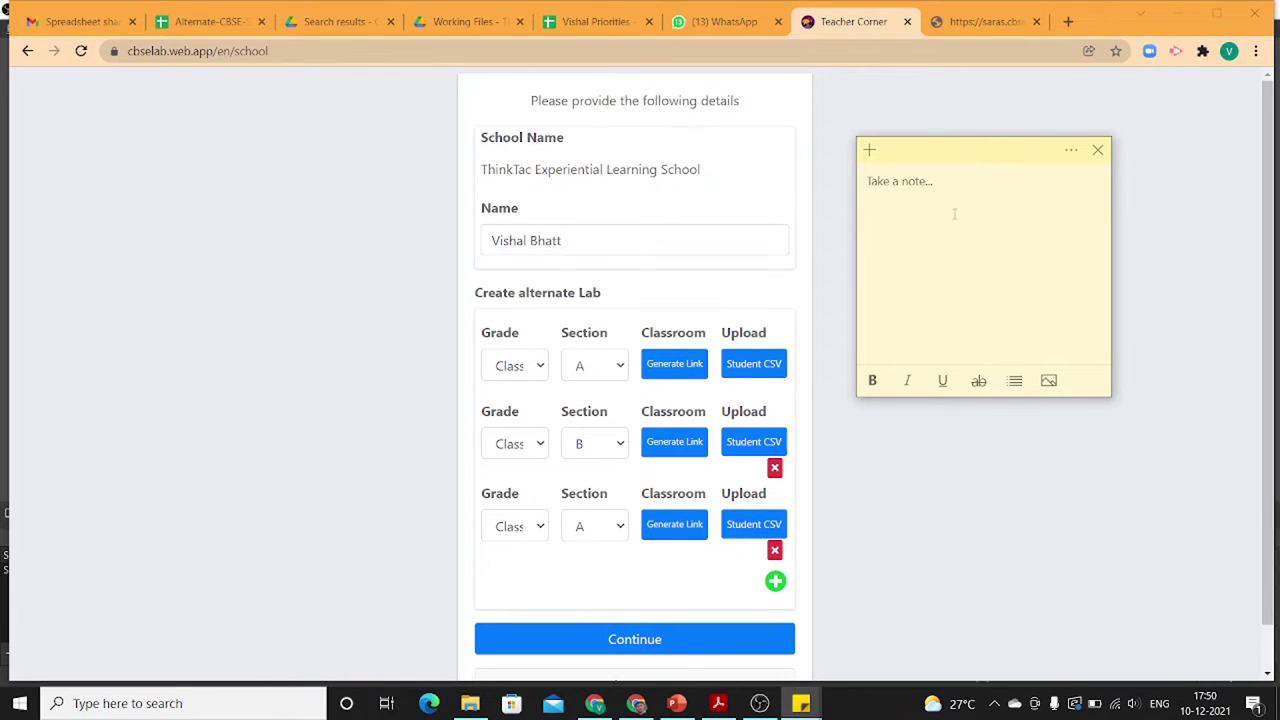
- Paste the first lab's registration link into the sticky note, labelled '10 A'
key("ctrl+v")
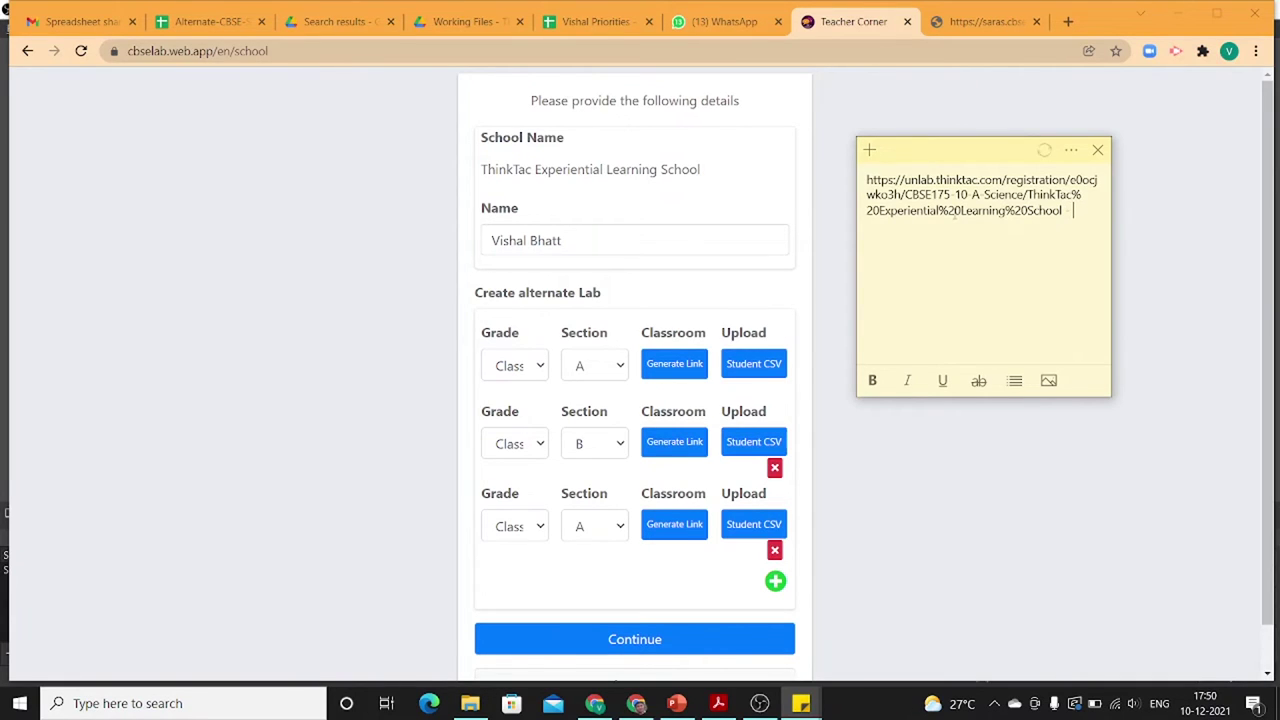
type("10 A")
key("Return")
- Copy the section B lab's link and paste it into the note, labelled '- 10'
left_click(668, 441)
left_click(680, 446)
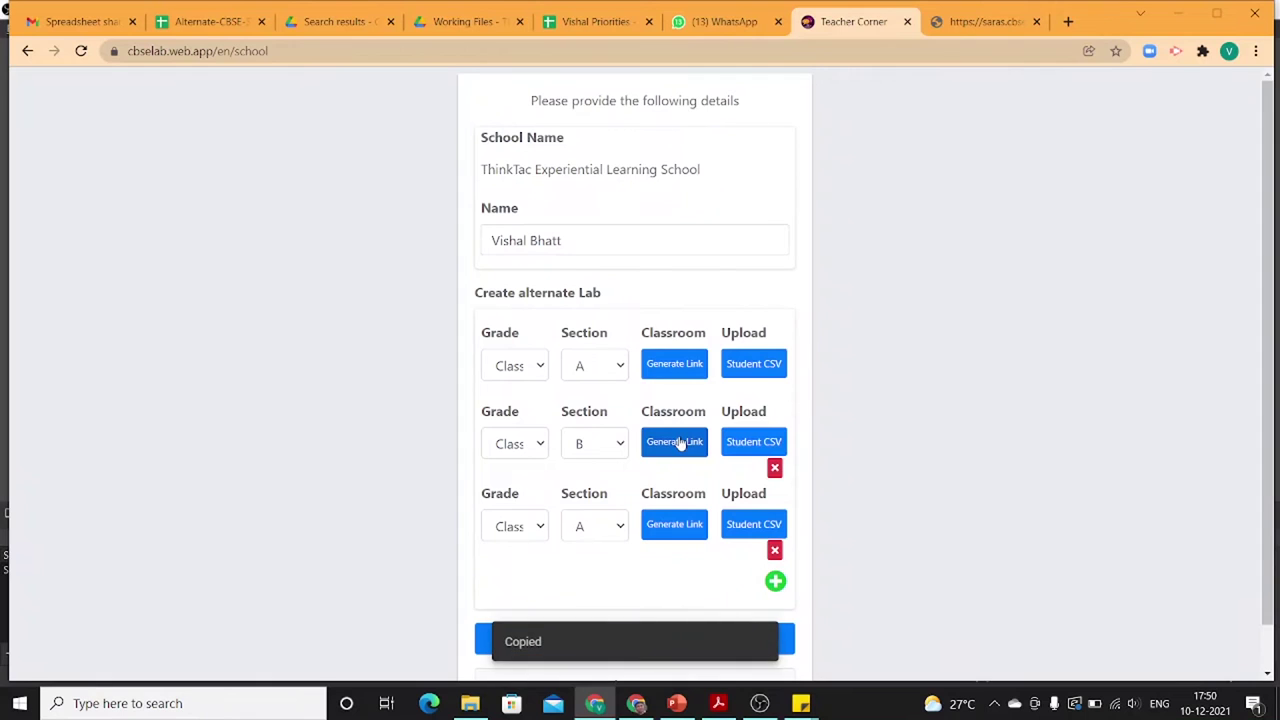
key("alt+Tab")
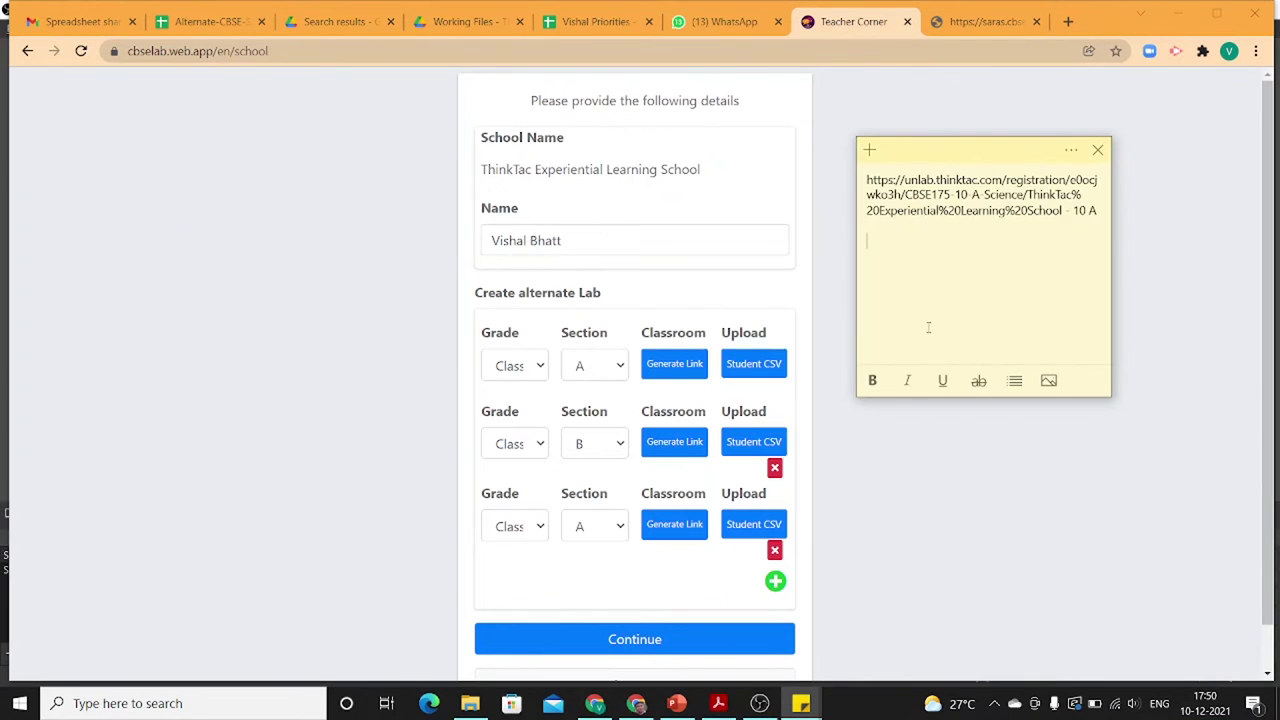
key("ctrl+v")
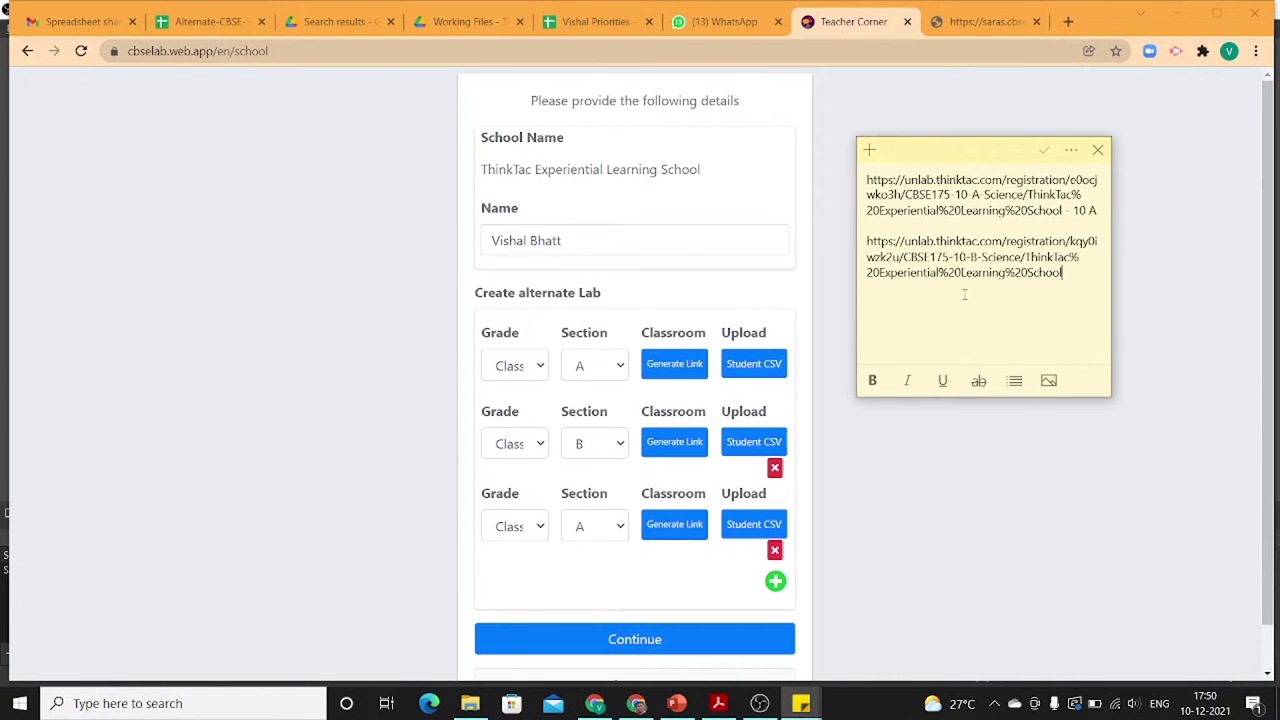
type("- 10 B")
- Paste the third lab's link into the note and select the 10 B link
left_click(674, 525)
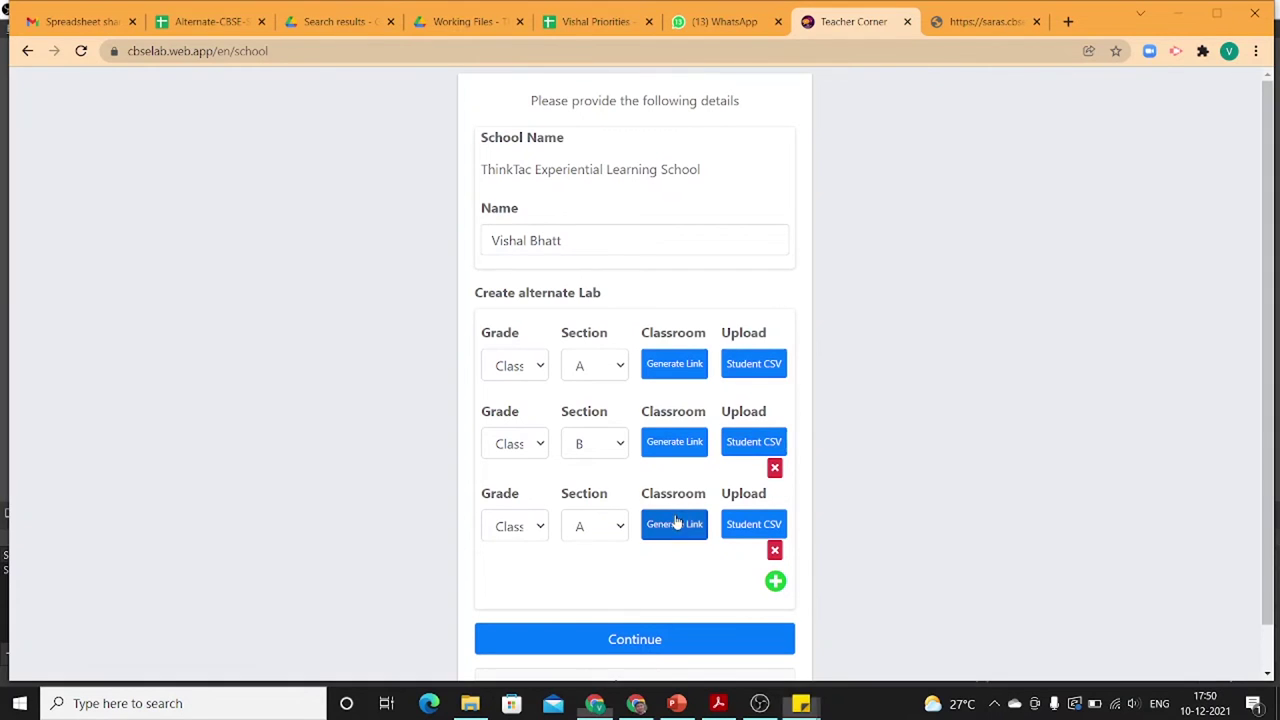
key("alt+Tab")
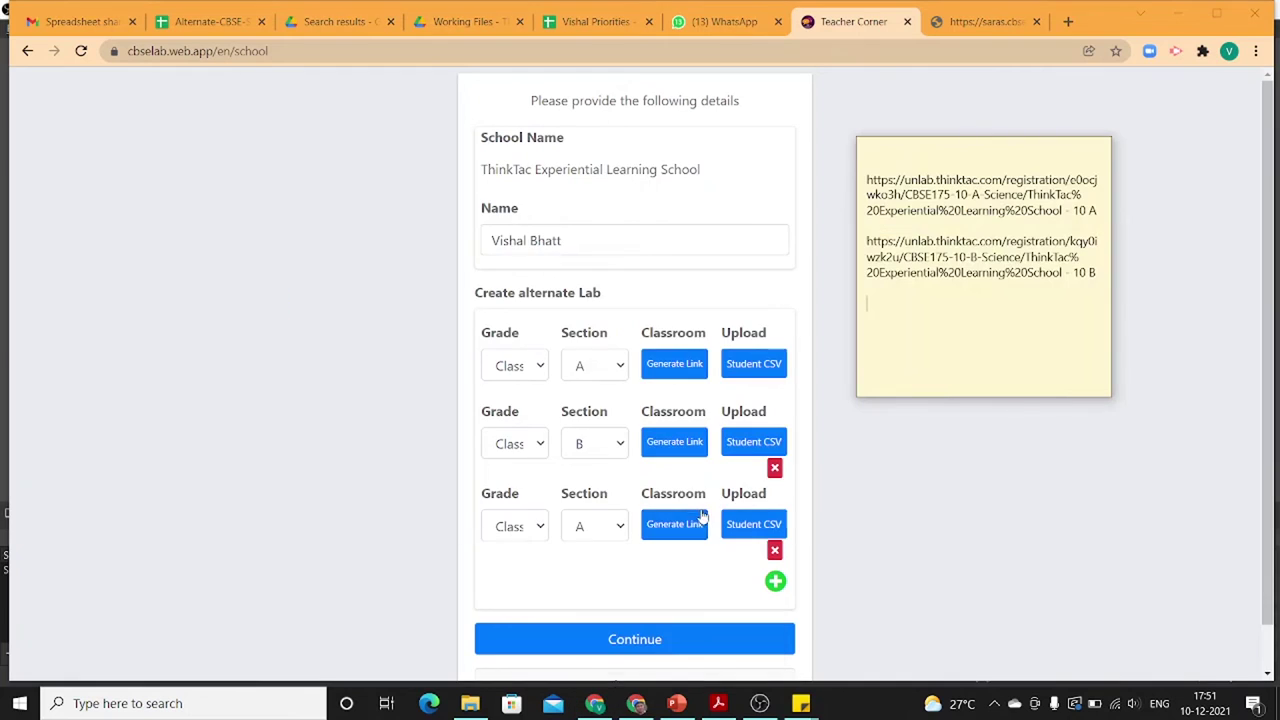
key("ctrl+v")
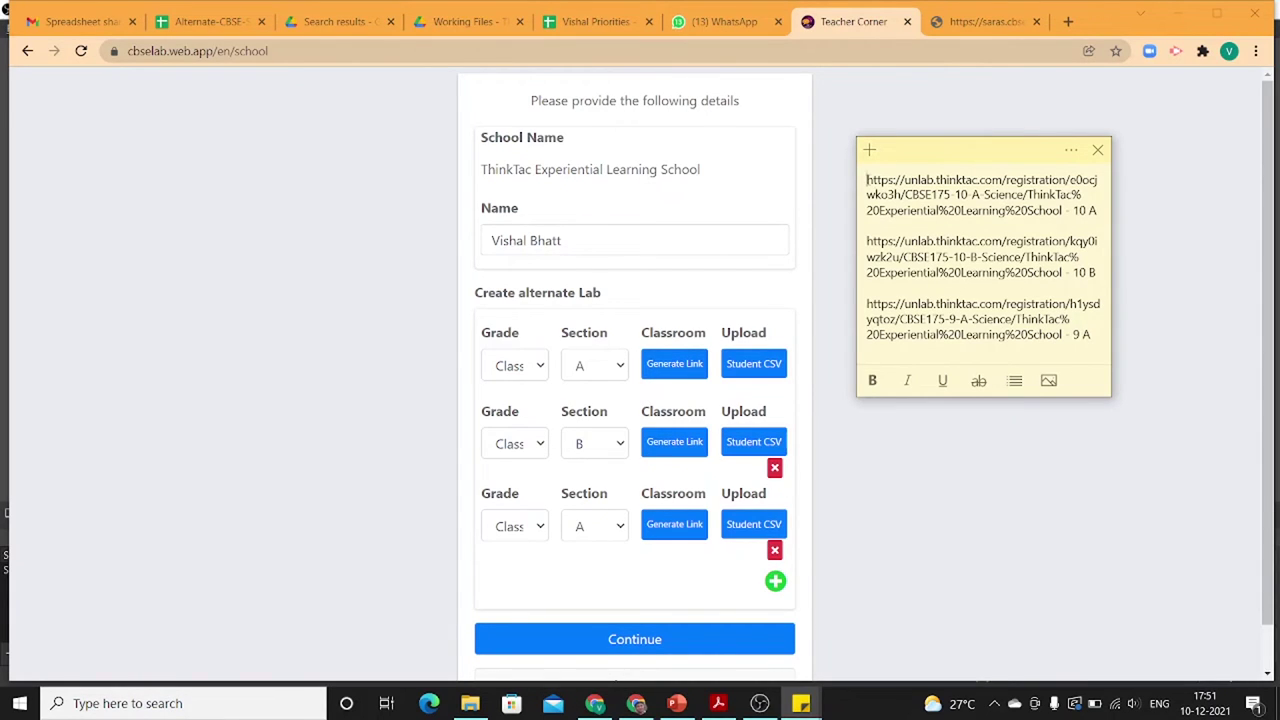
left_click_drag(866, 241, 1097, 272)
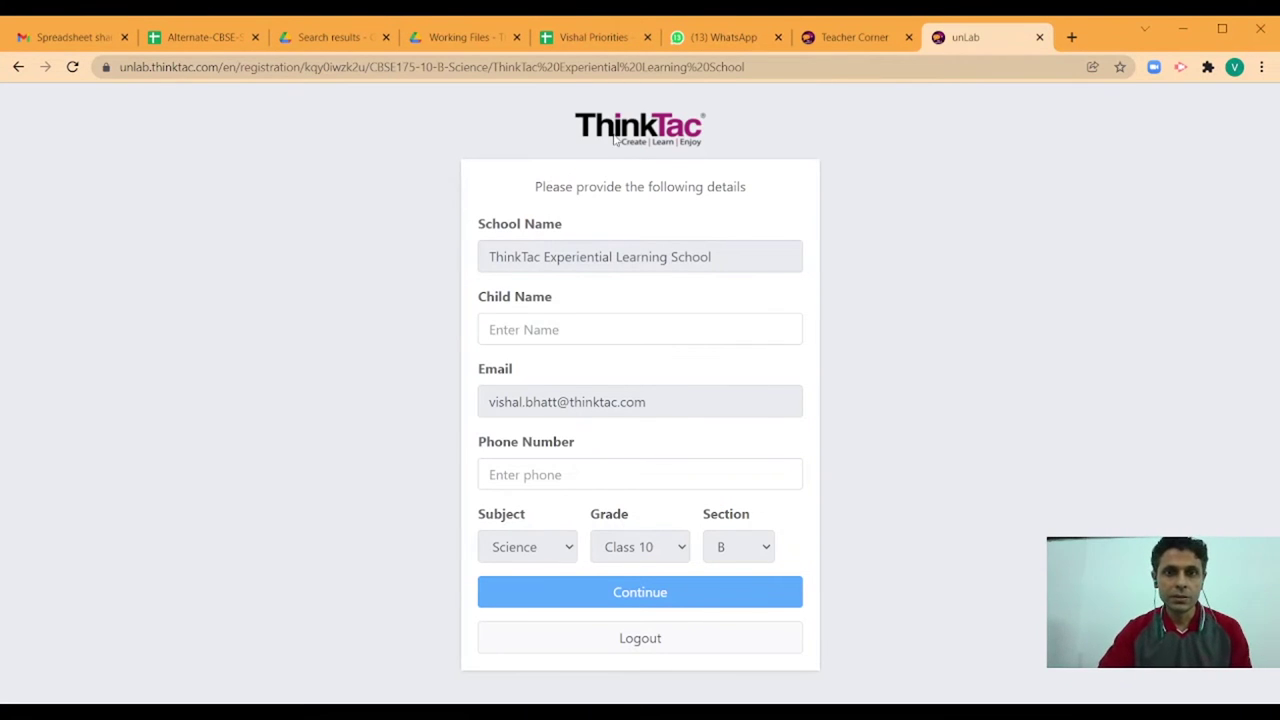
- Enter the child's name and phone number on the 10 B form and continue
left_click(549, 330)
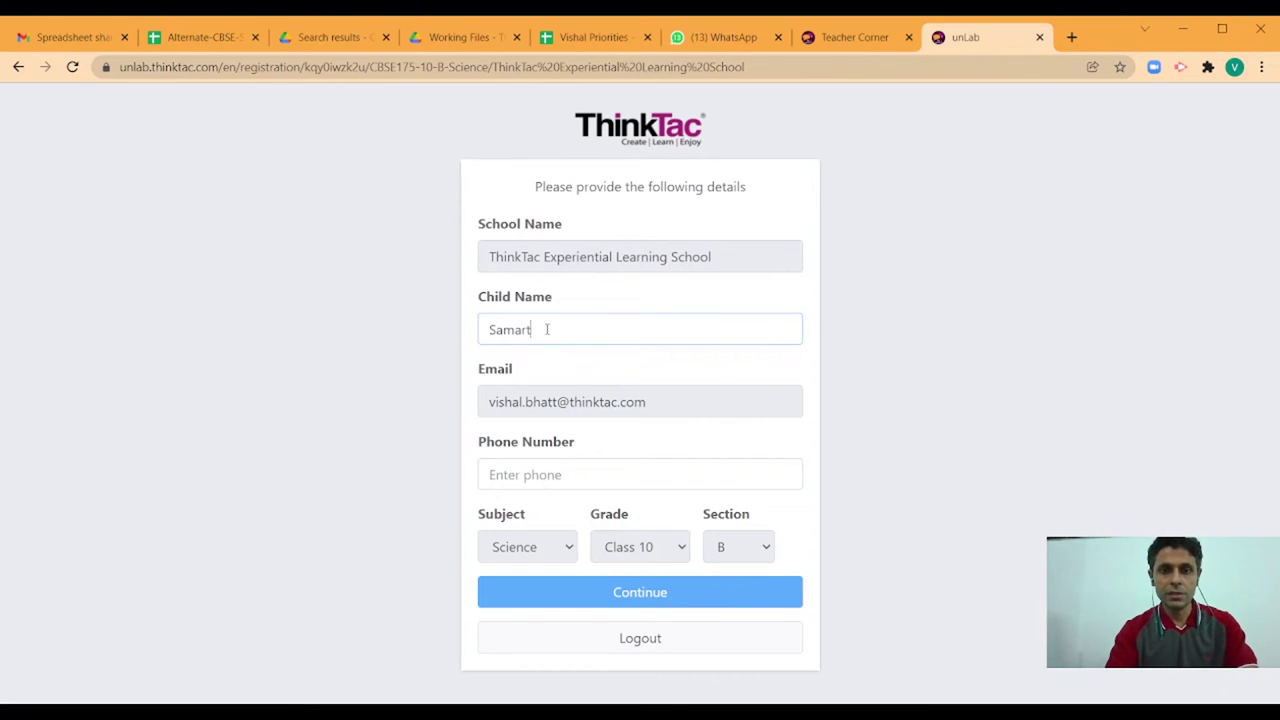
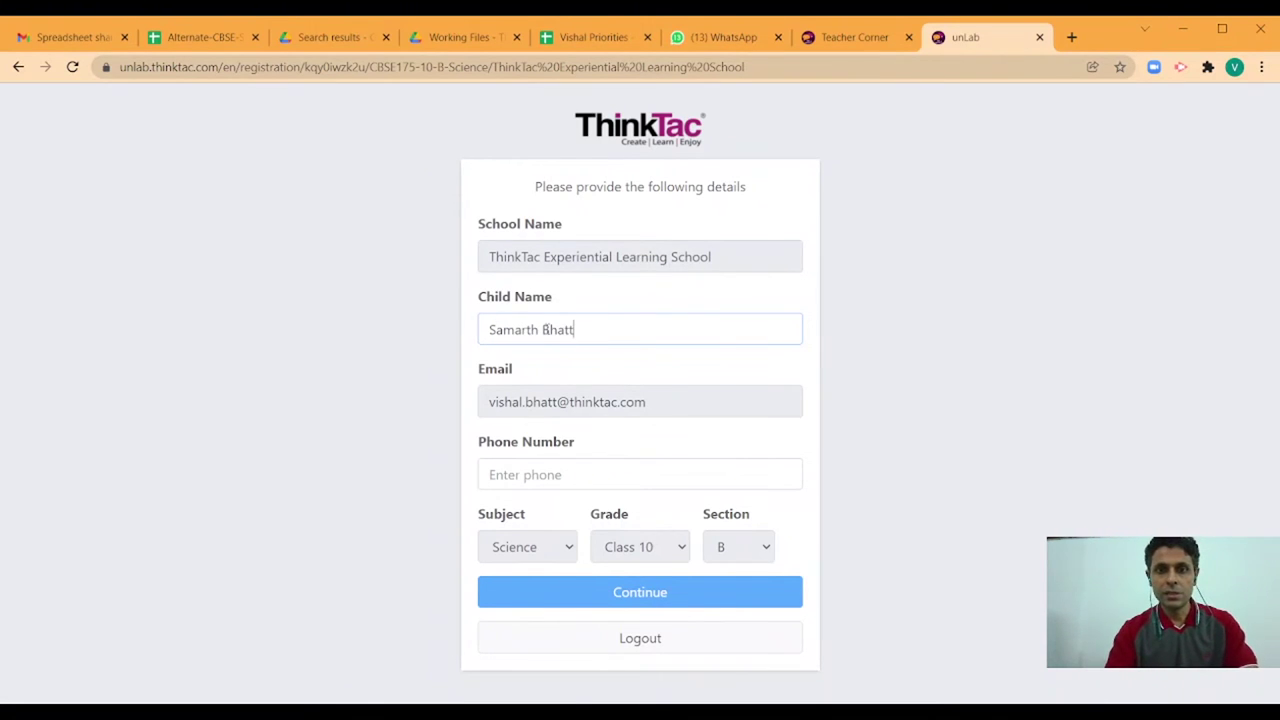
key("Tab")
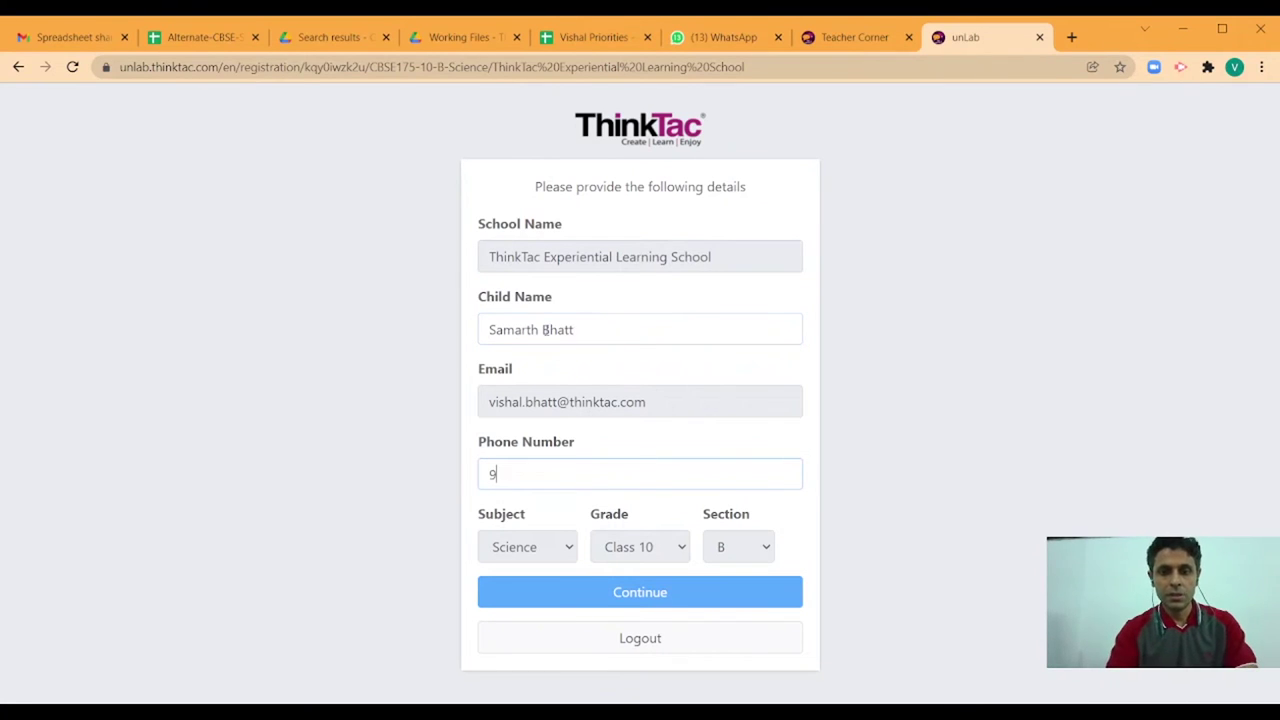
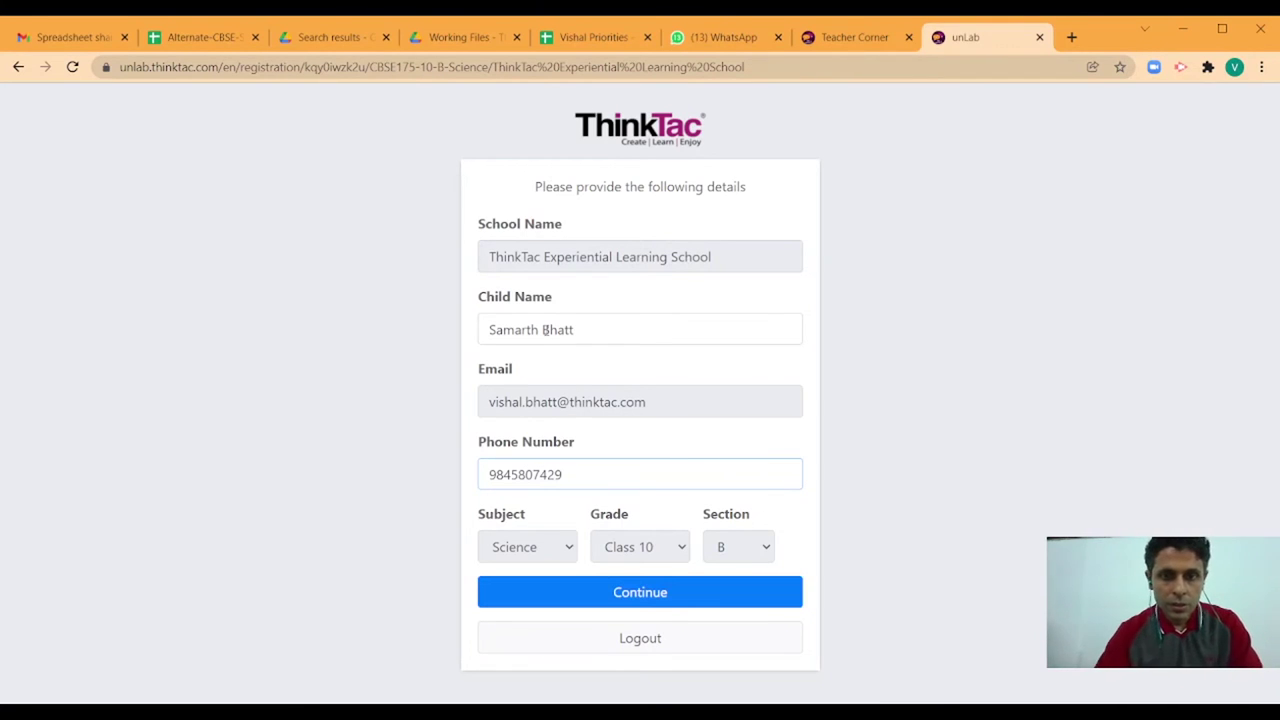
left_click(871, 537)
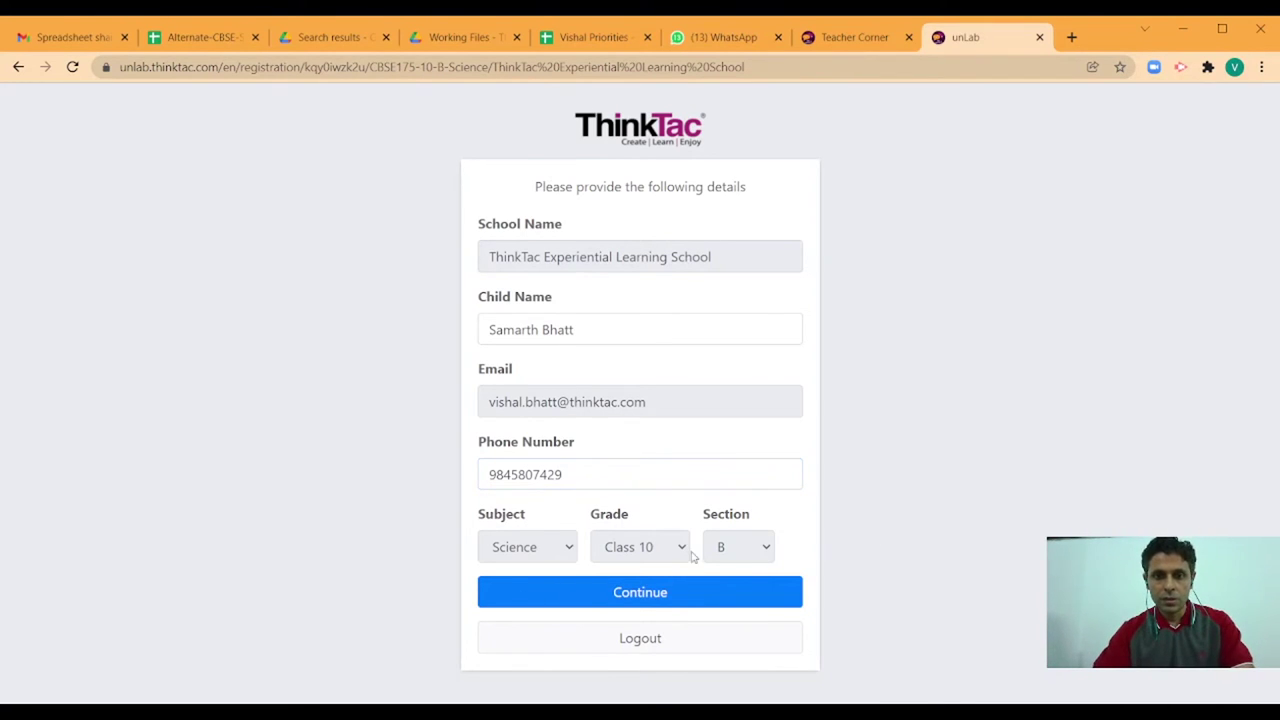
left_click(652, 594)
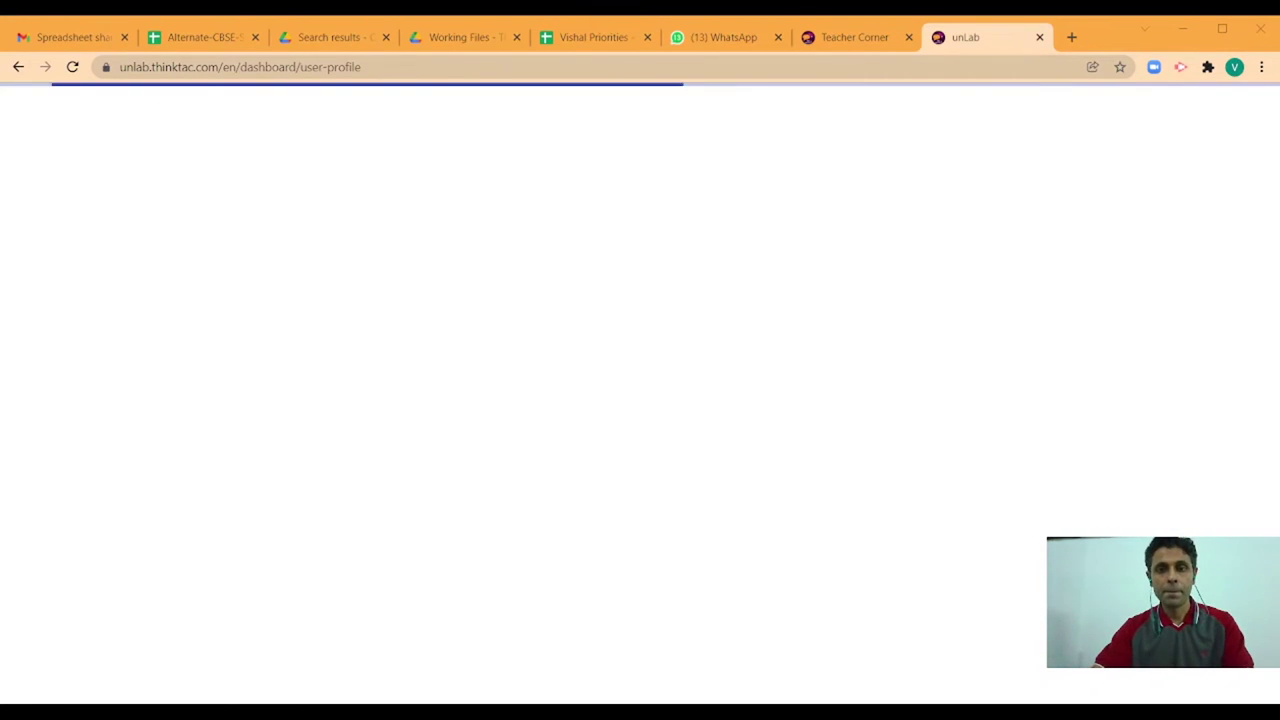
- Download the CSV template from the first lab row's Student CSV dialog
key("ctrl+shift+Tab")
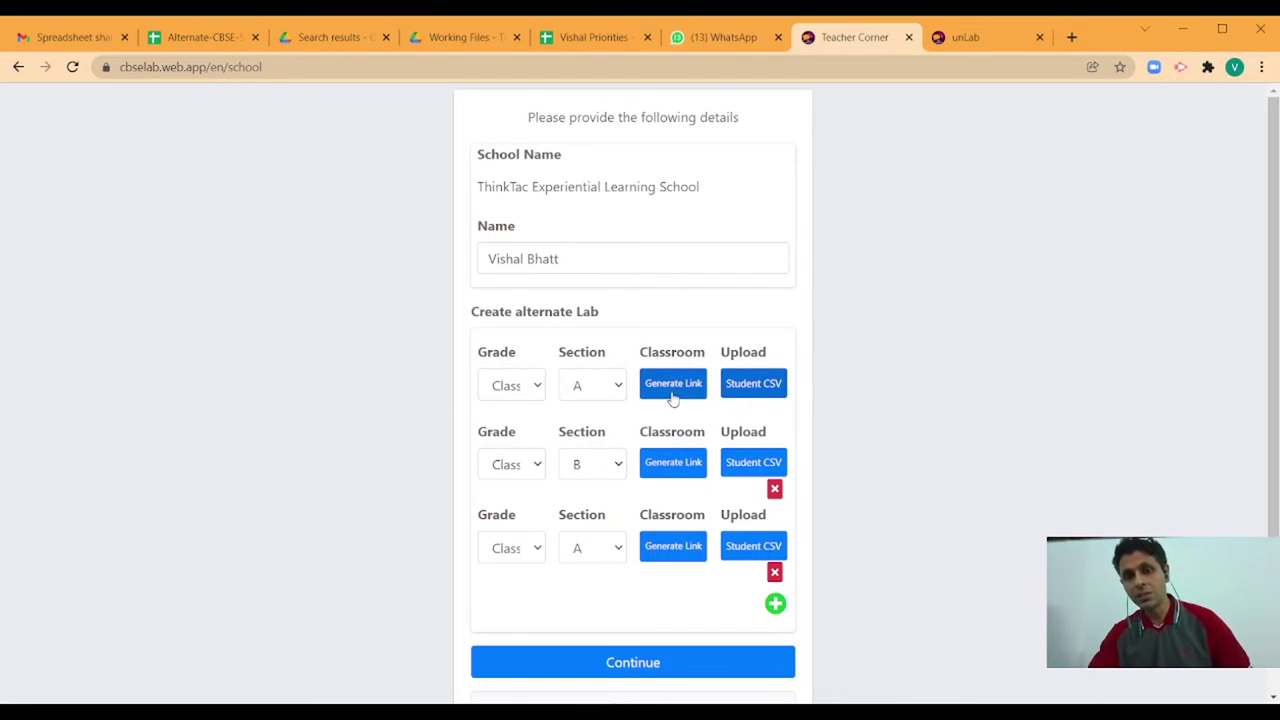
left_click(765, 389)
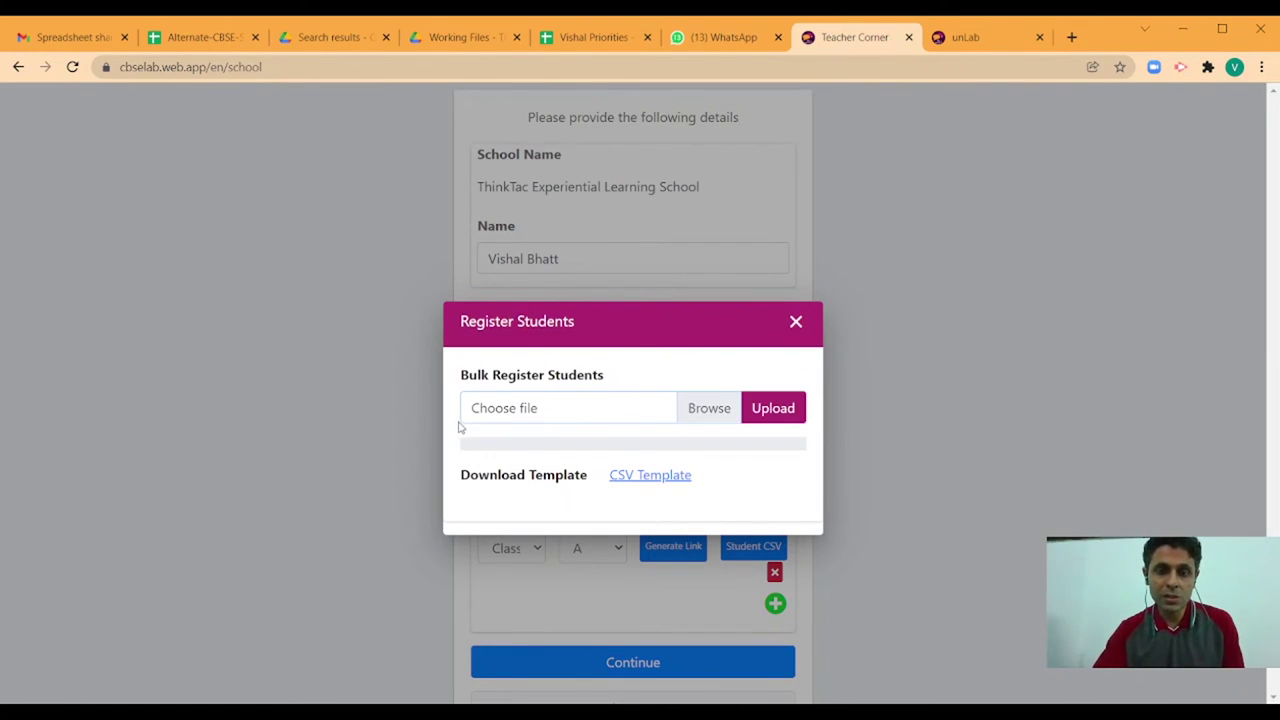
left_click(635, 478)
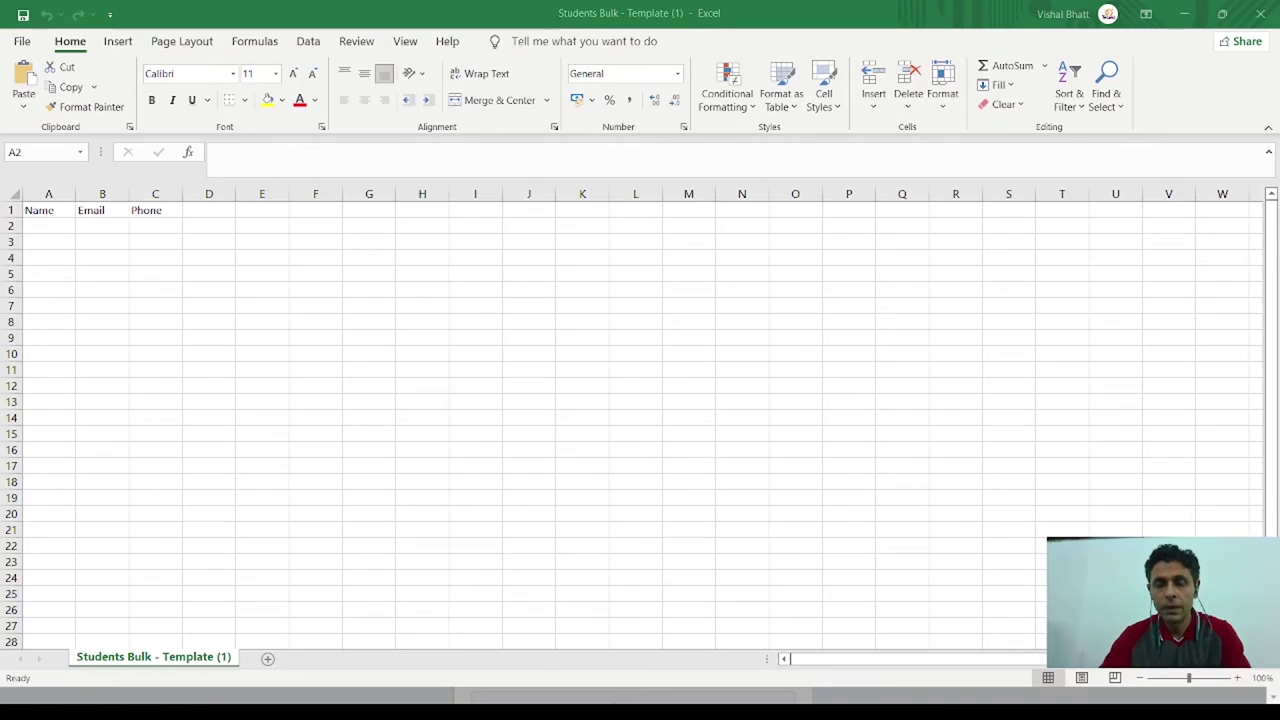
- Widen the Name, Email and Phone columns and enter student names 'Test' and 'Test 2'
key("Down")
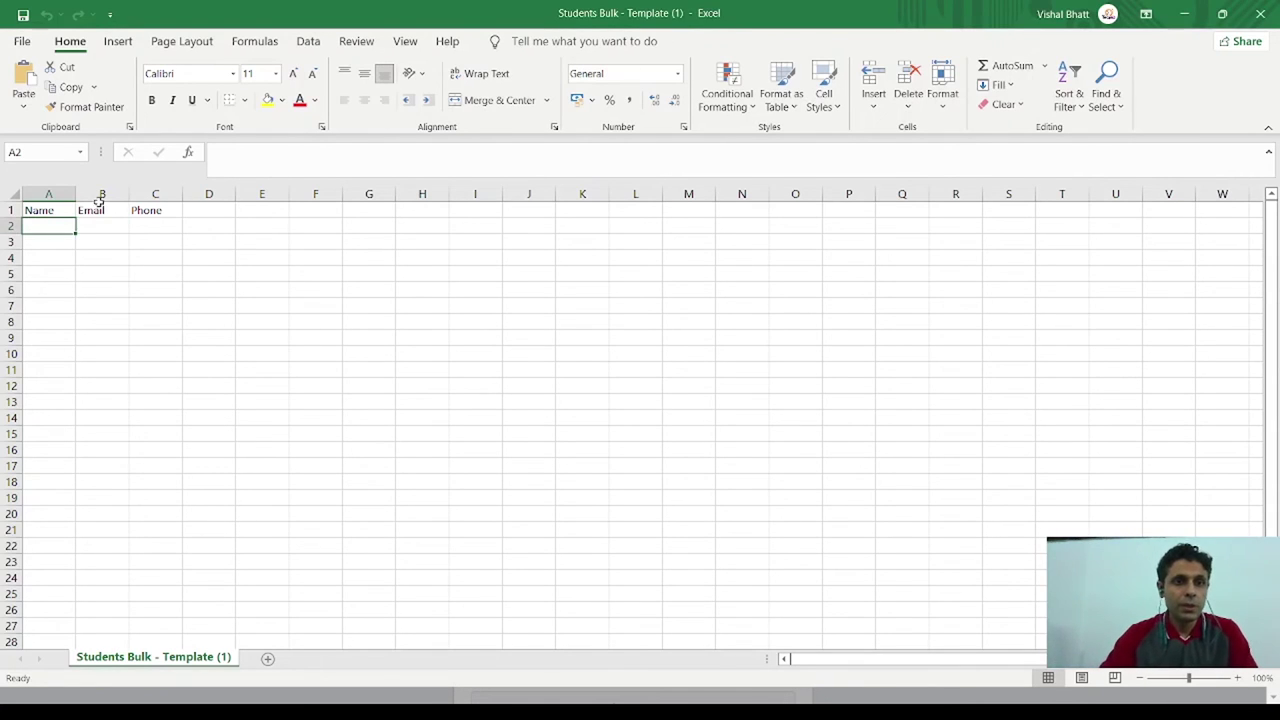
left_click_drag(75, 198, 601, 198)
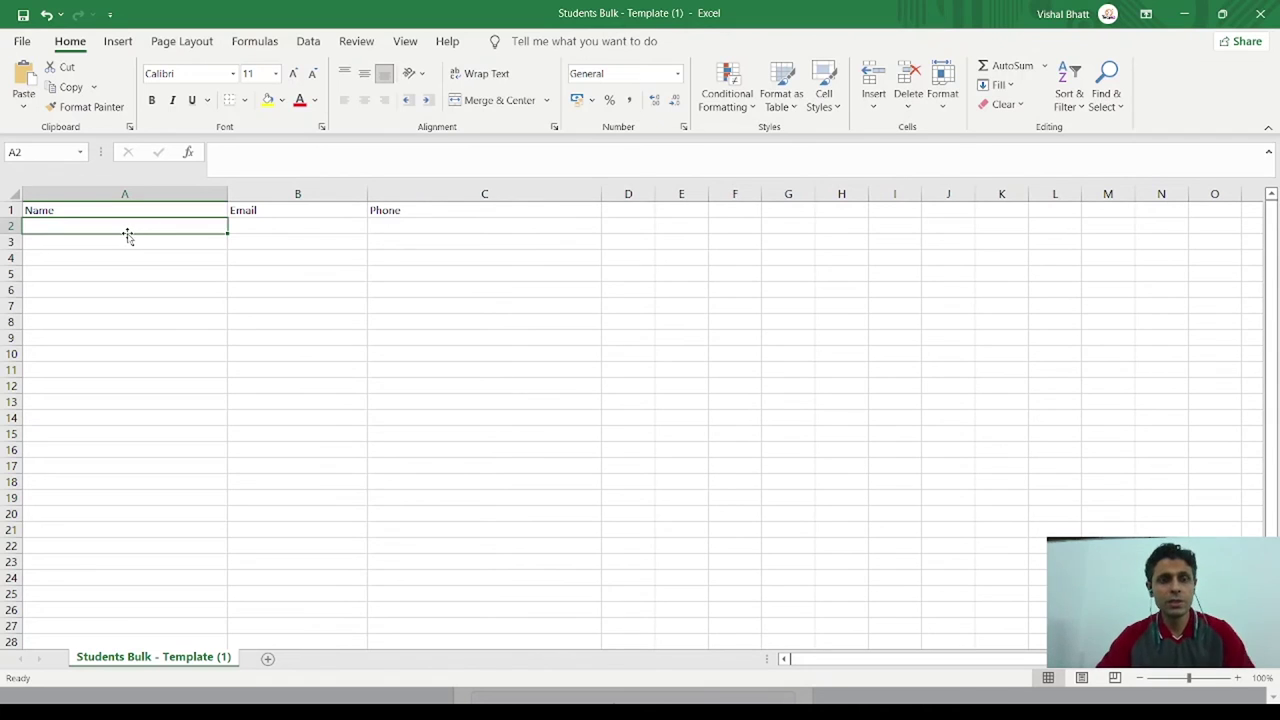
type("Test 1")
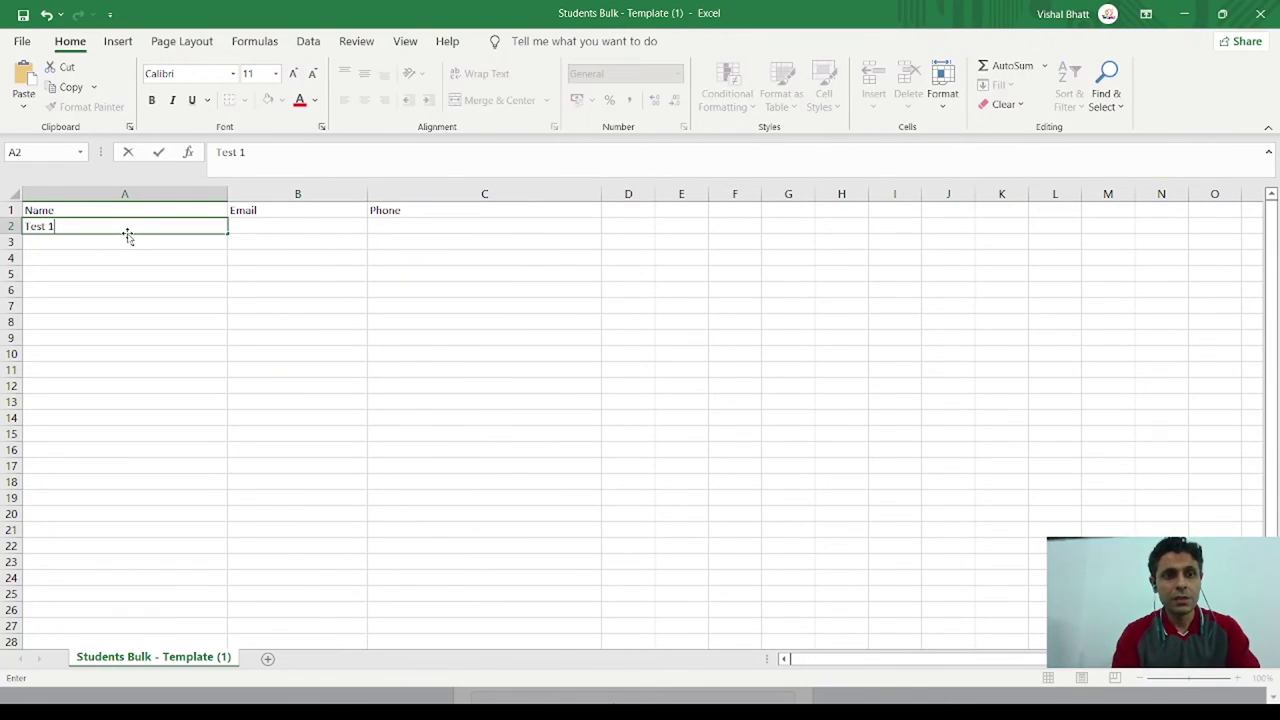
key("Return")
type("Test 1")
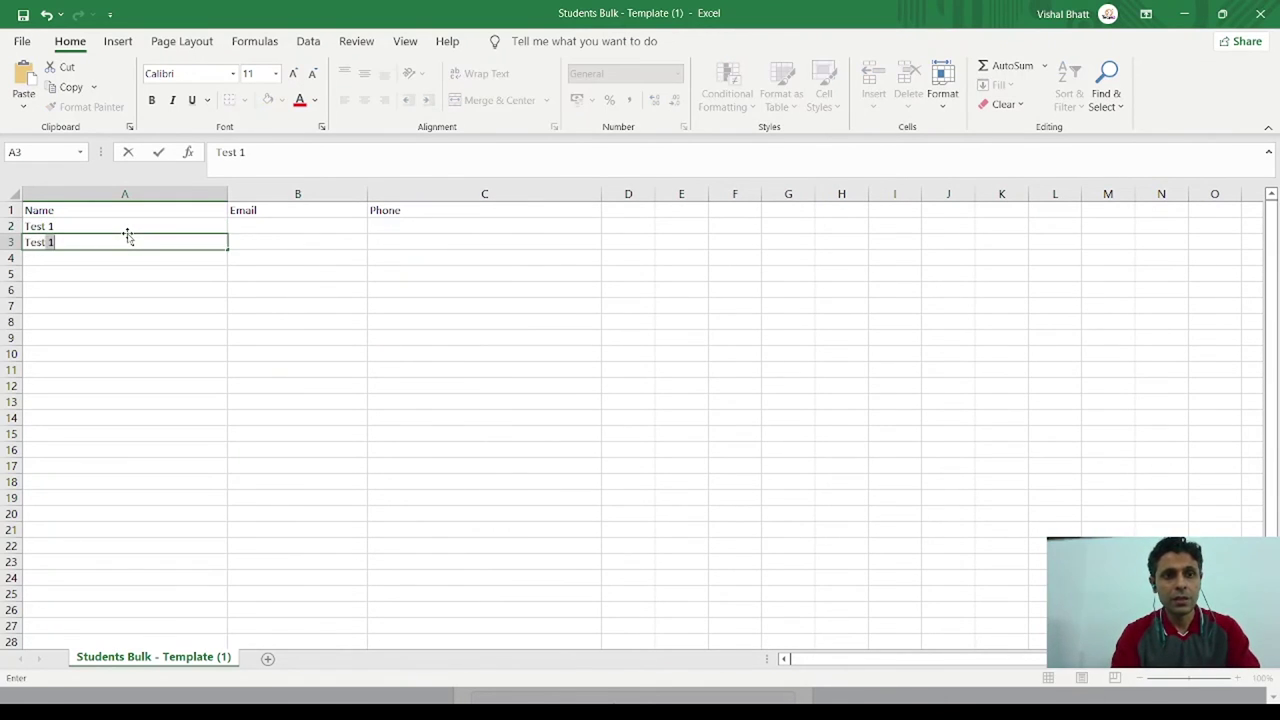
type("2")
key("Return")
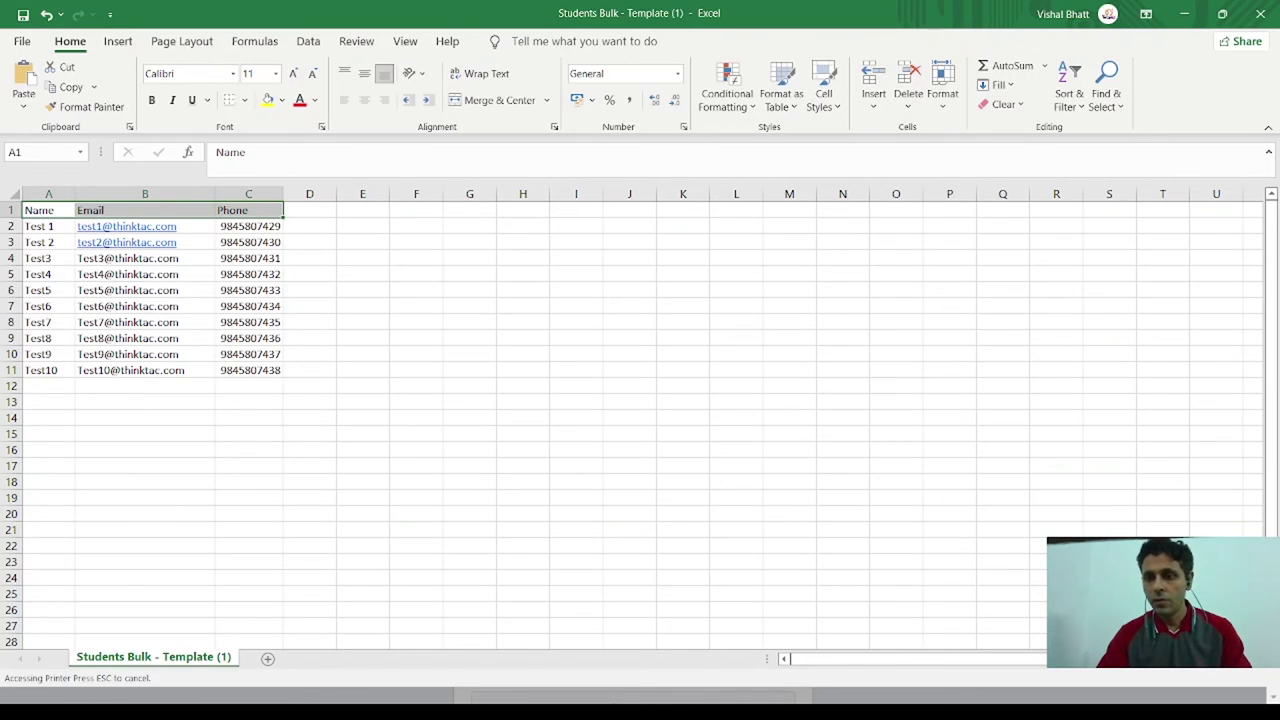
key("alt+Tab")
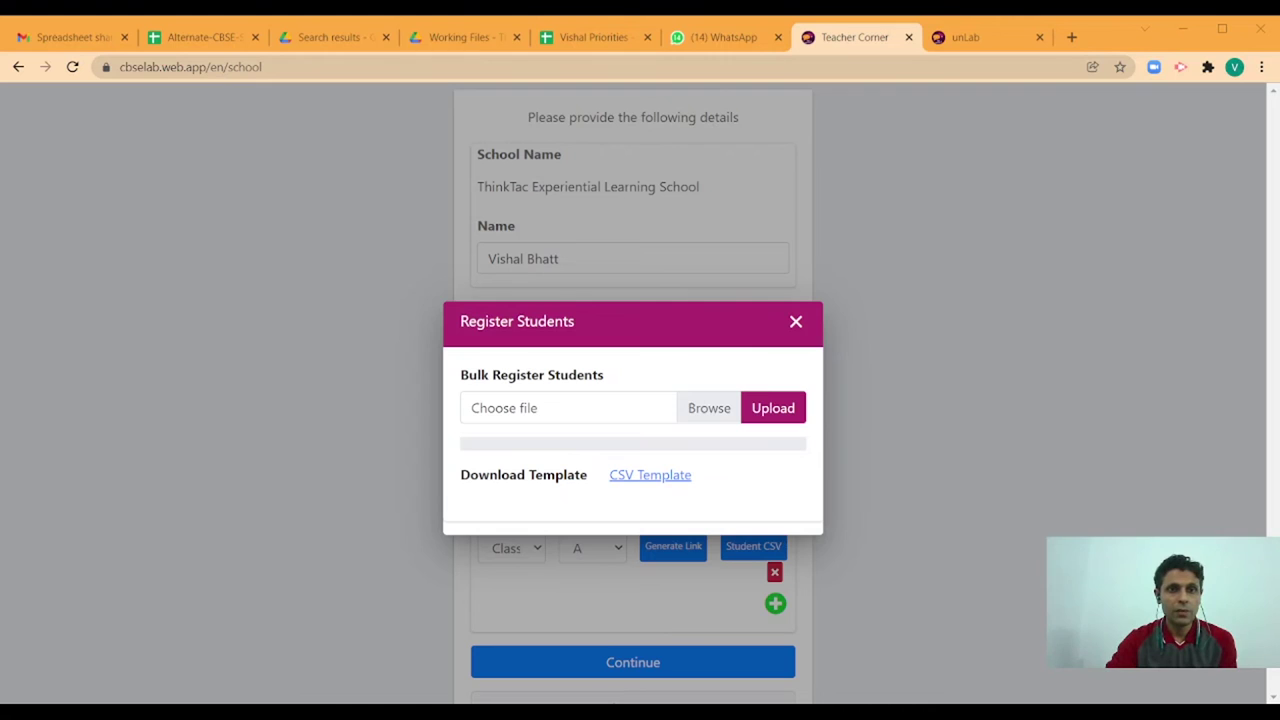
- Upload the CBSE Lab Students Data CSV, submit the lab setup, and log out
left_click(770, 412)
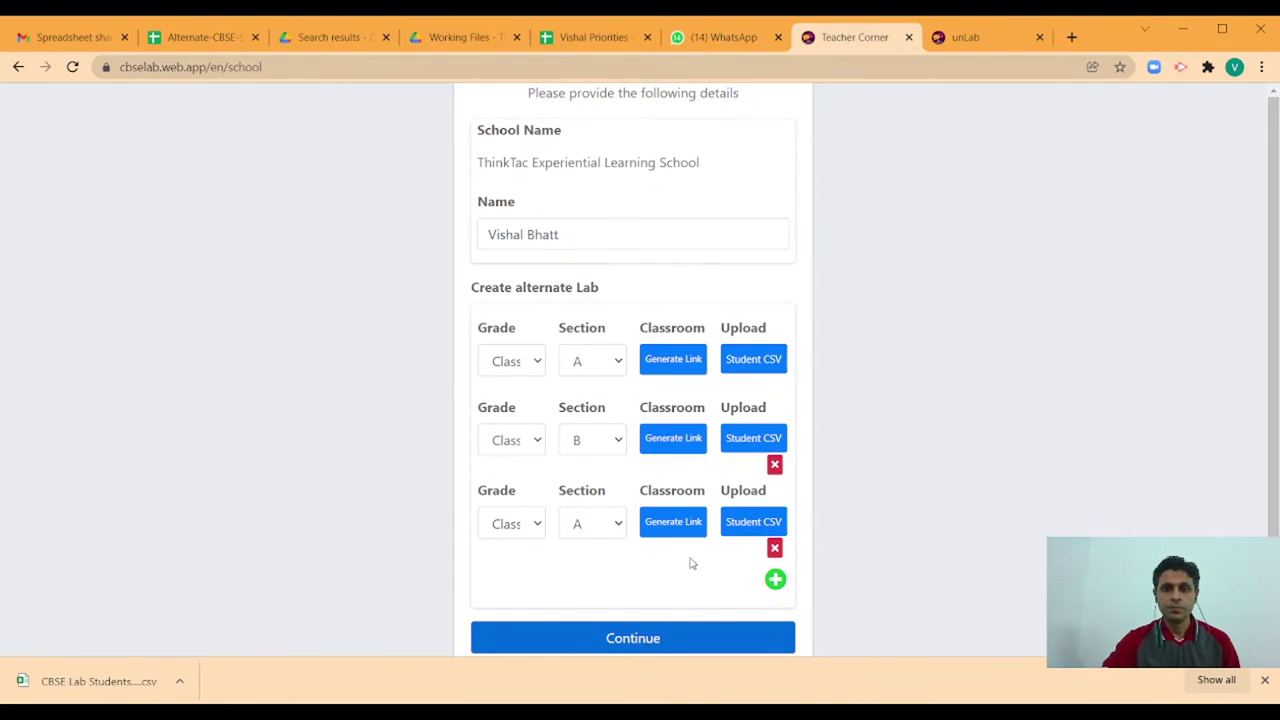
left_click(636, 640)
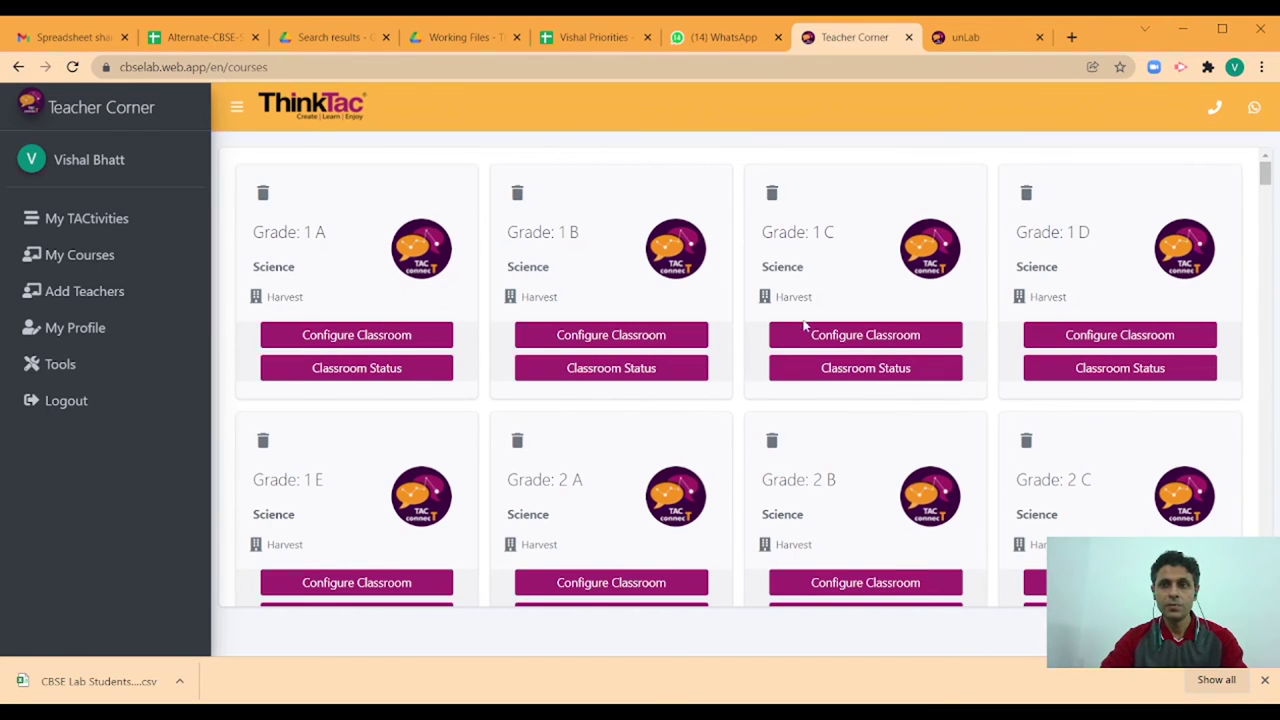
scroll(805, 330, "down", 4)
scroll(805, 330, "down", 10)
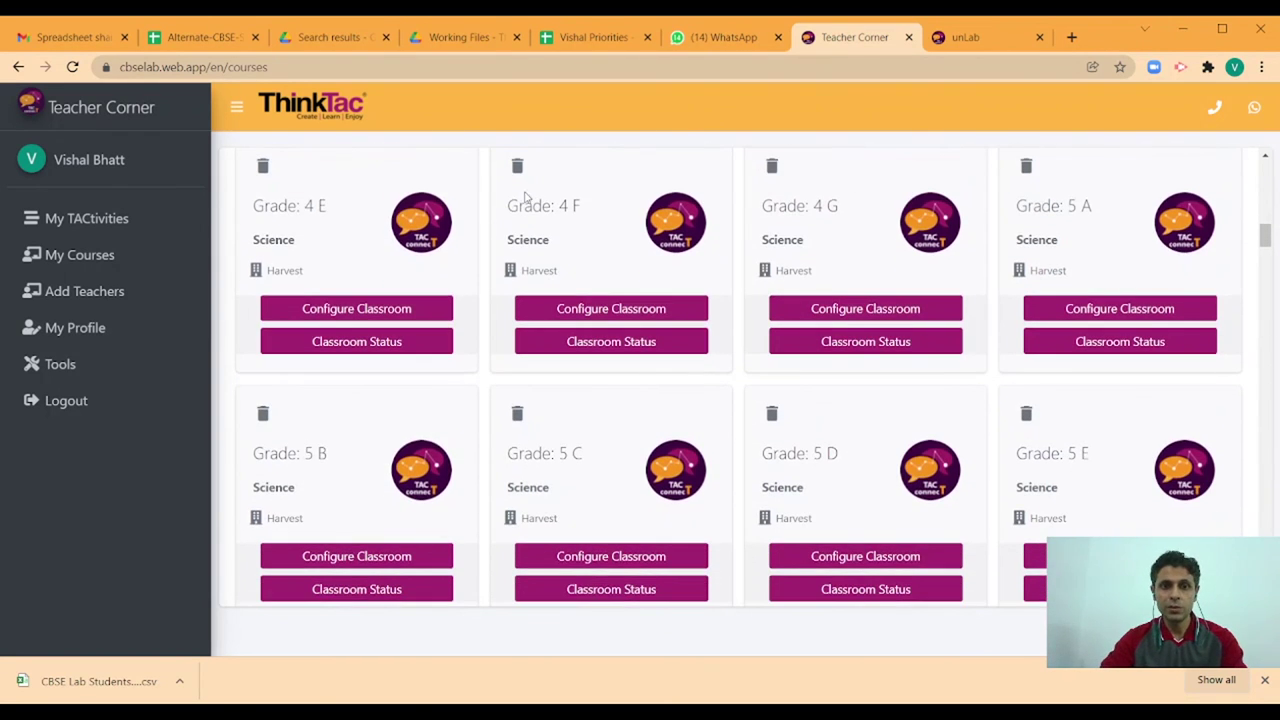
left_click(561, 352)
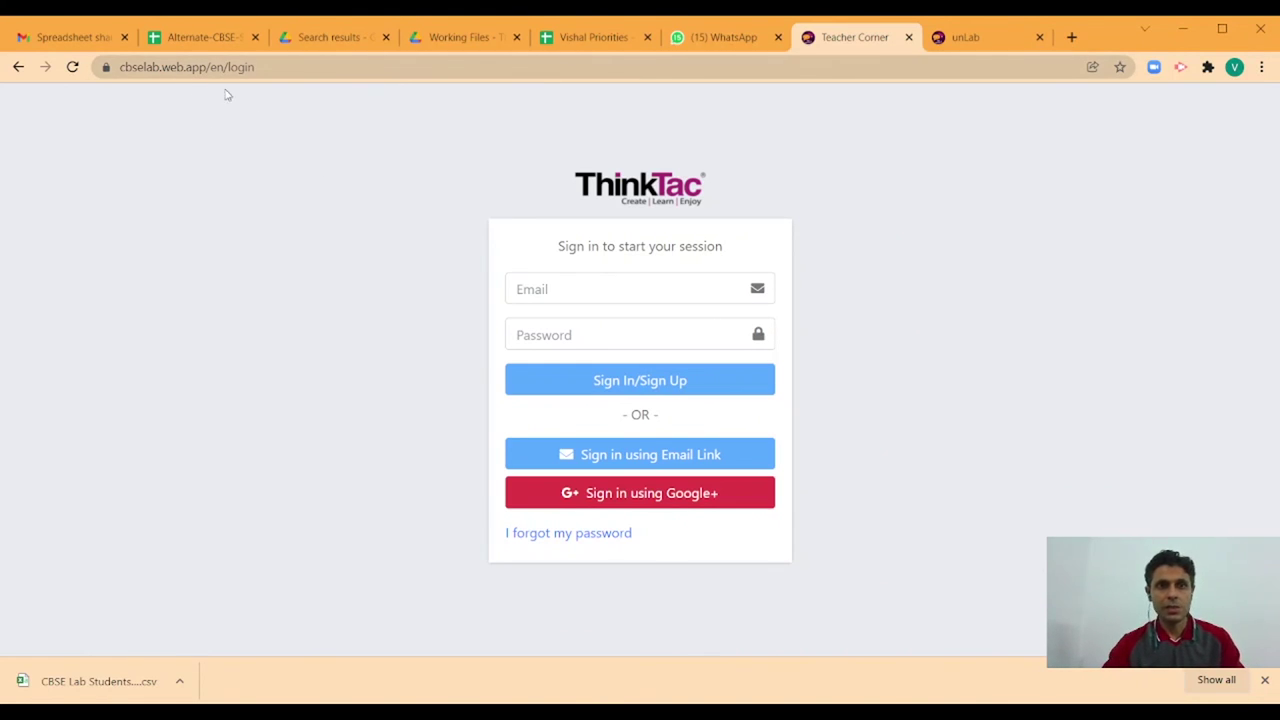
- Sign in with Google and go to cbselab.web.app/register
left_click(648, 500)
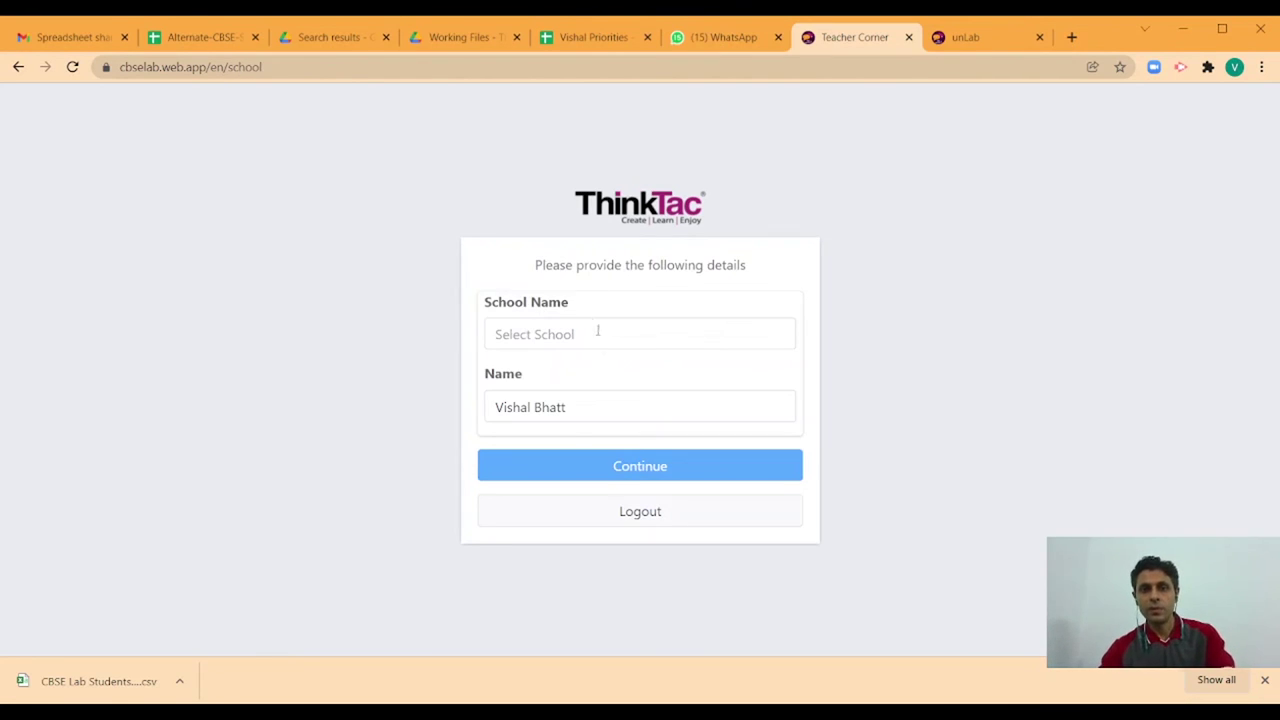
left_click(346, 68)
type("cb")
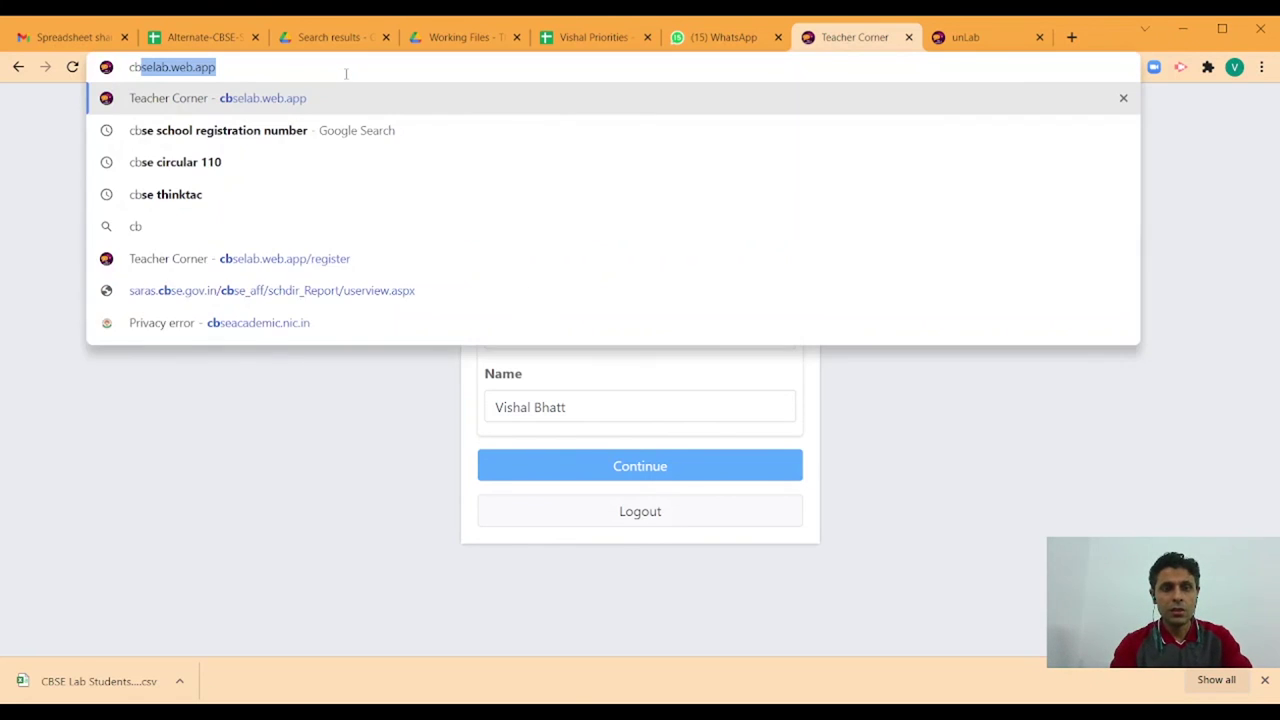
type("selab.")
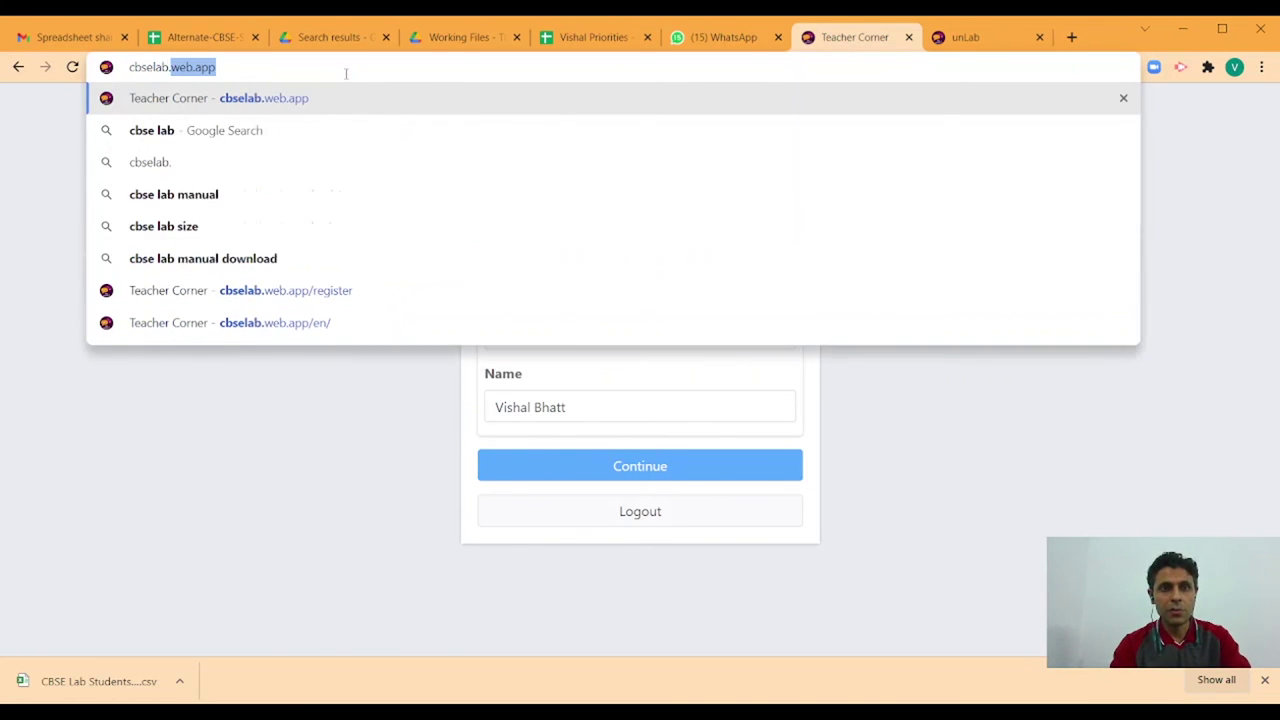
type("web.app/register")
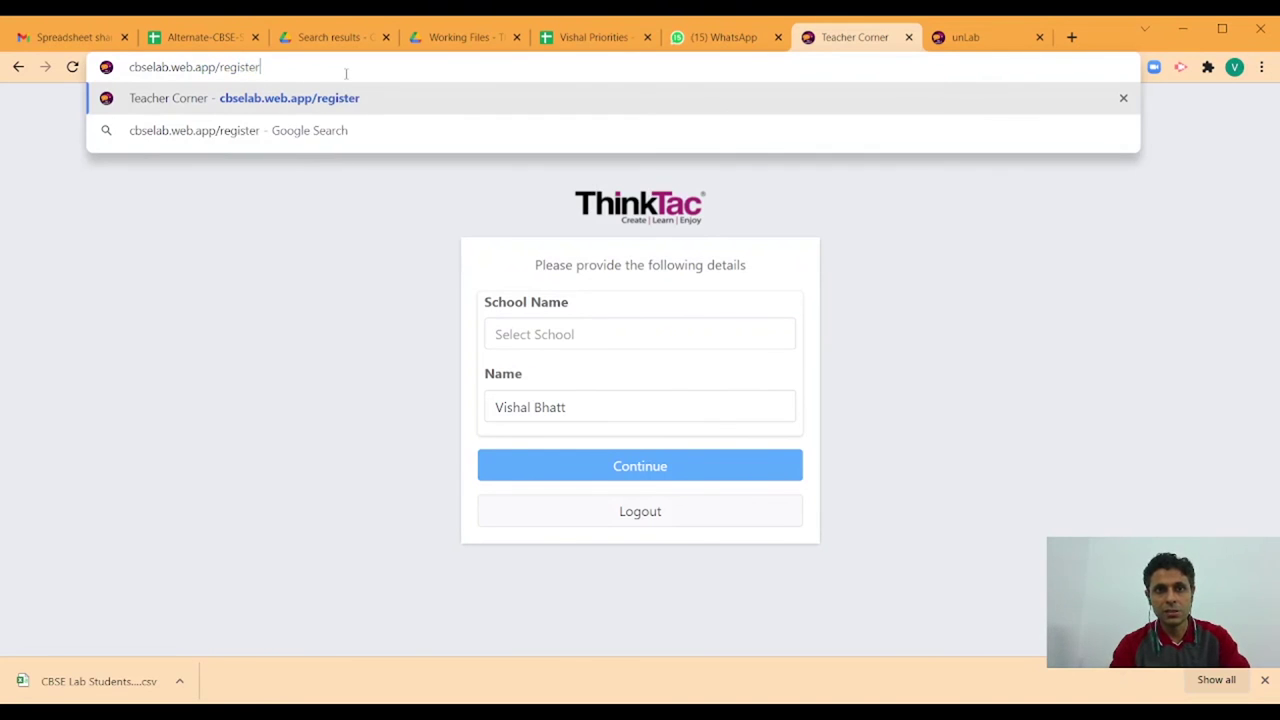
key("Return")
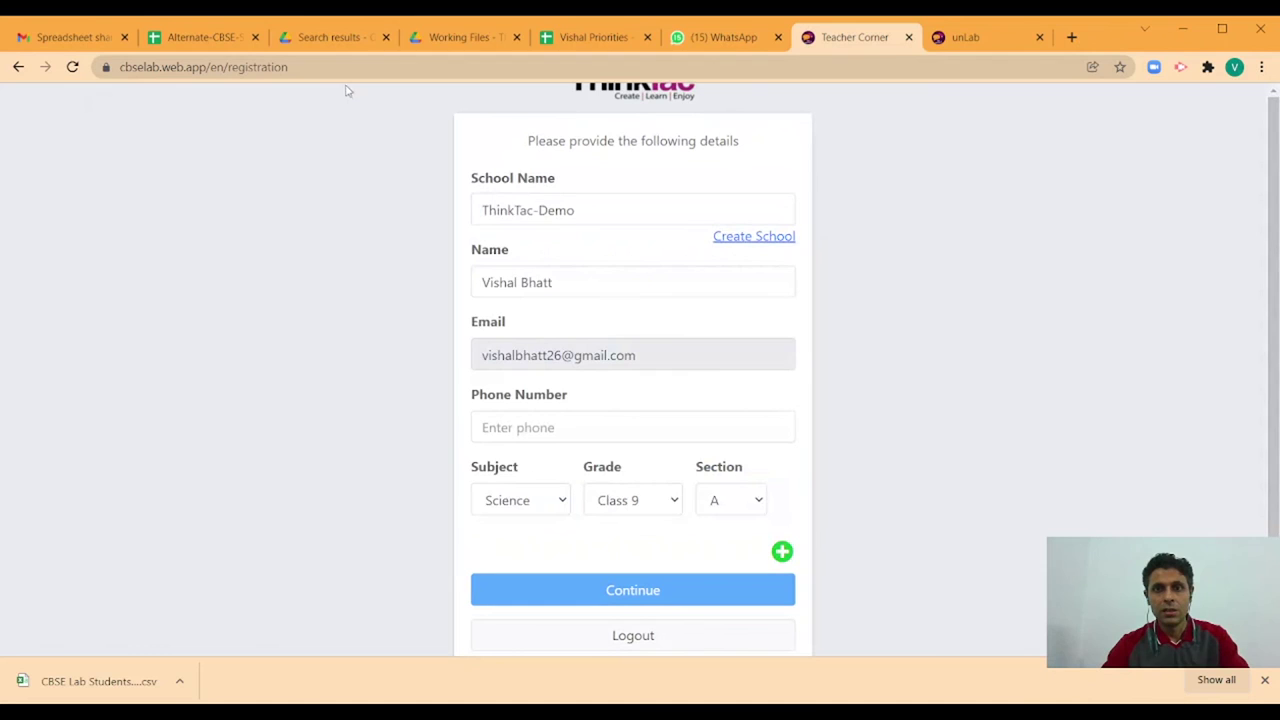
- Replace the school name ThinkTac-Demo with ThinkTac Experiential Learning School
left_click(592, 213)
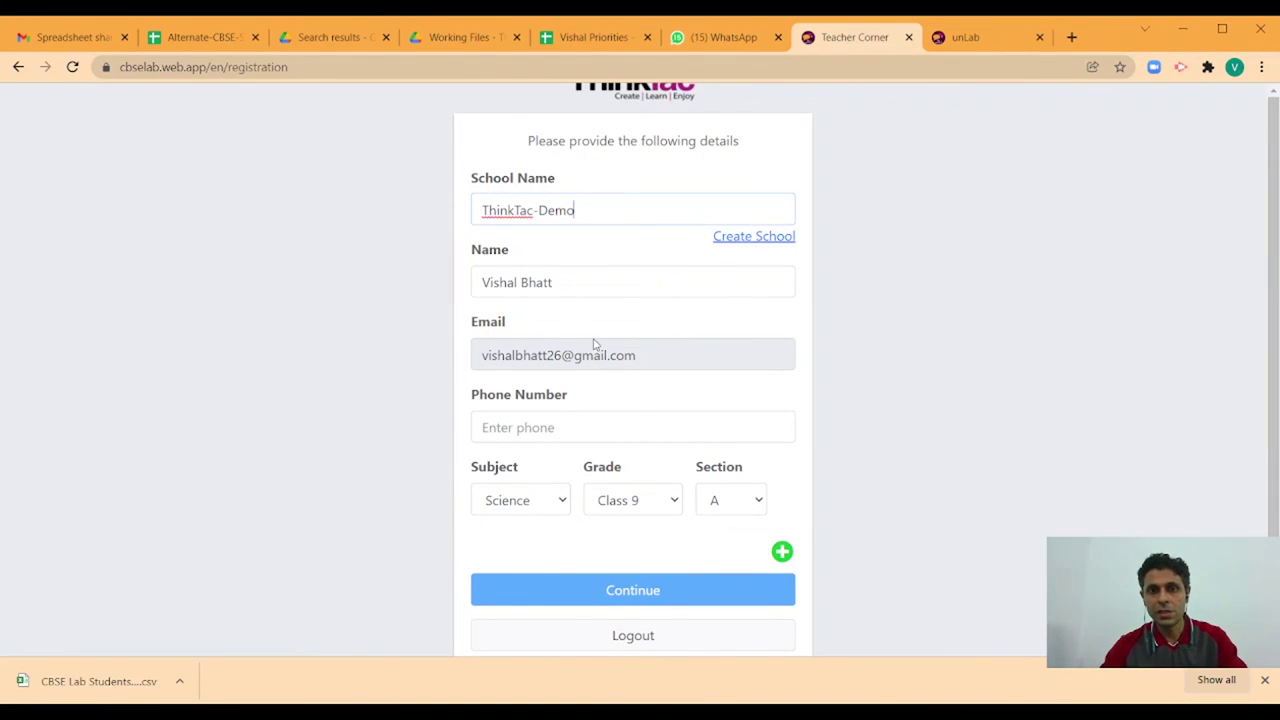
left_click_drag(597, 210, 452, 214)
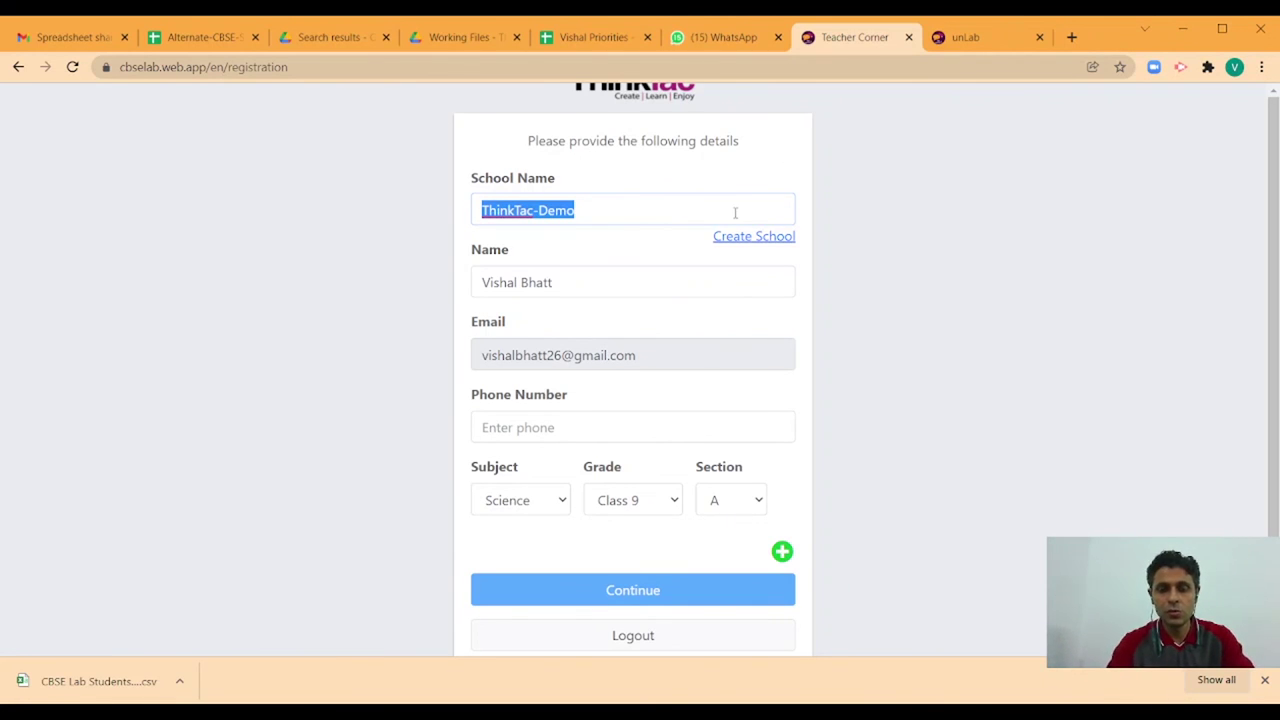
type("Think")
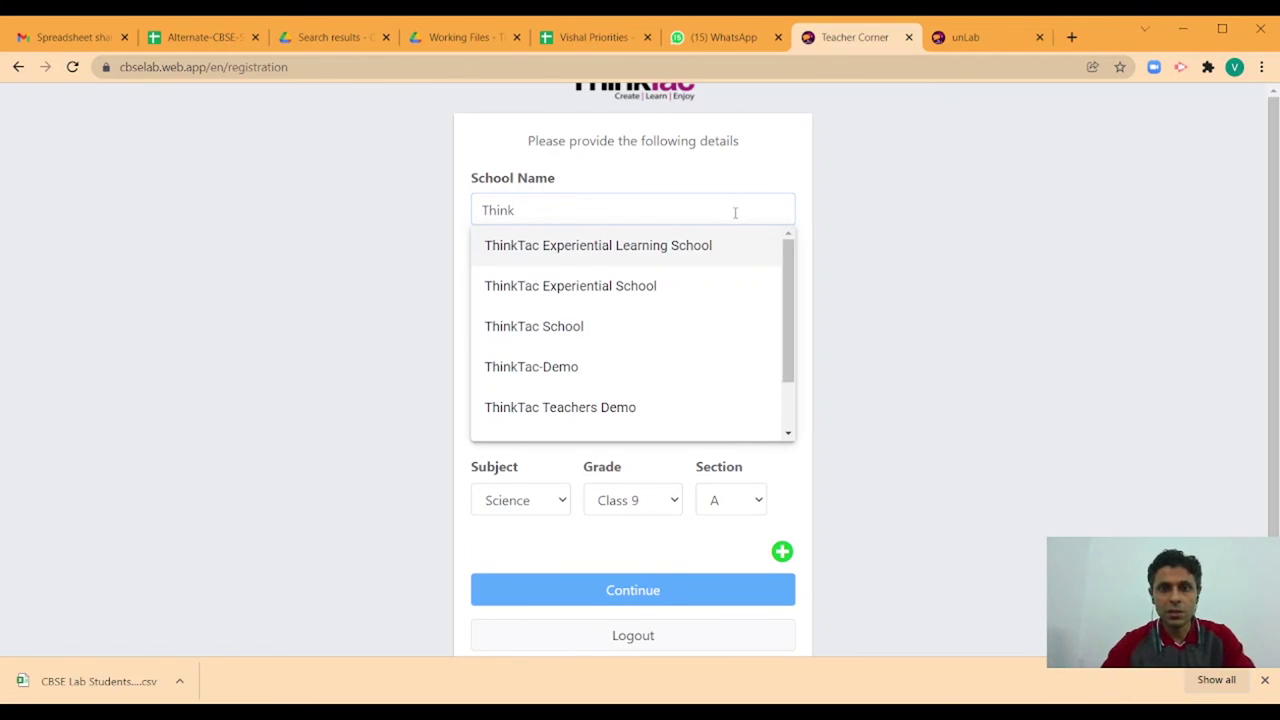
left_click(706, 246)
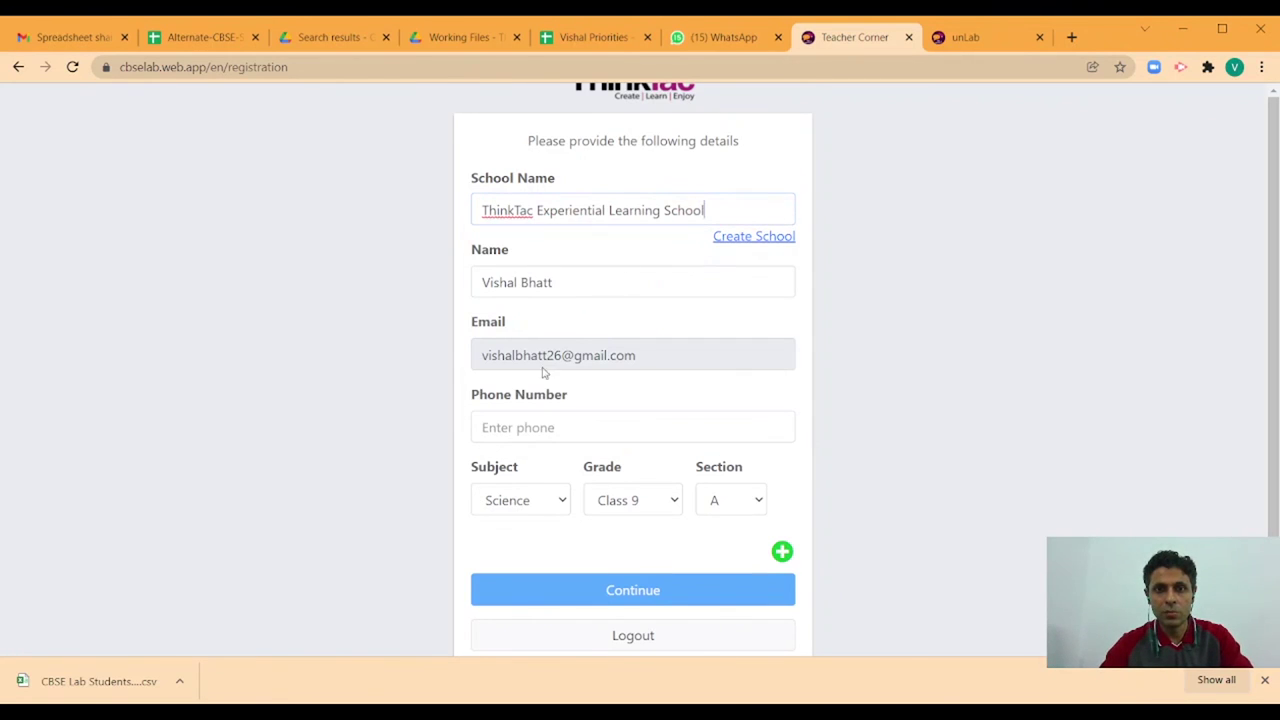
- Fill the phone number without its leading zero and set Class 10, Section B
left_click(548, 436)
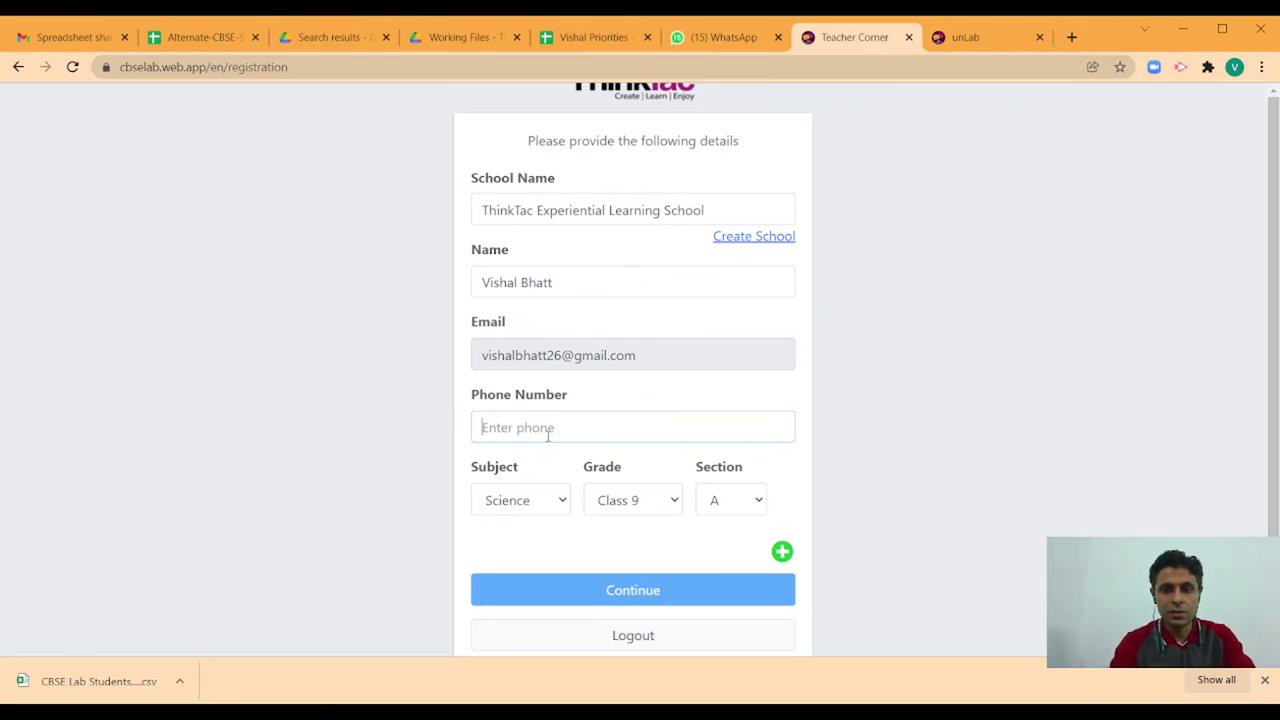
left_click(514, 470)
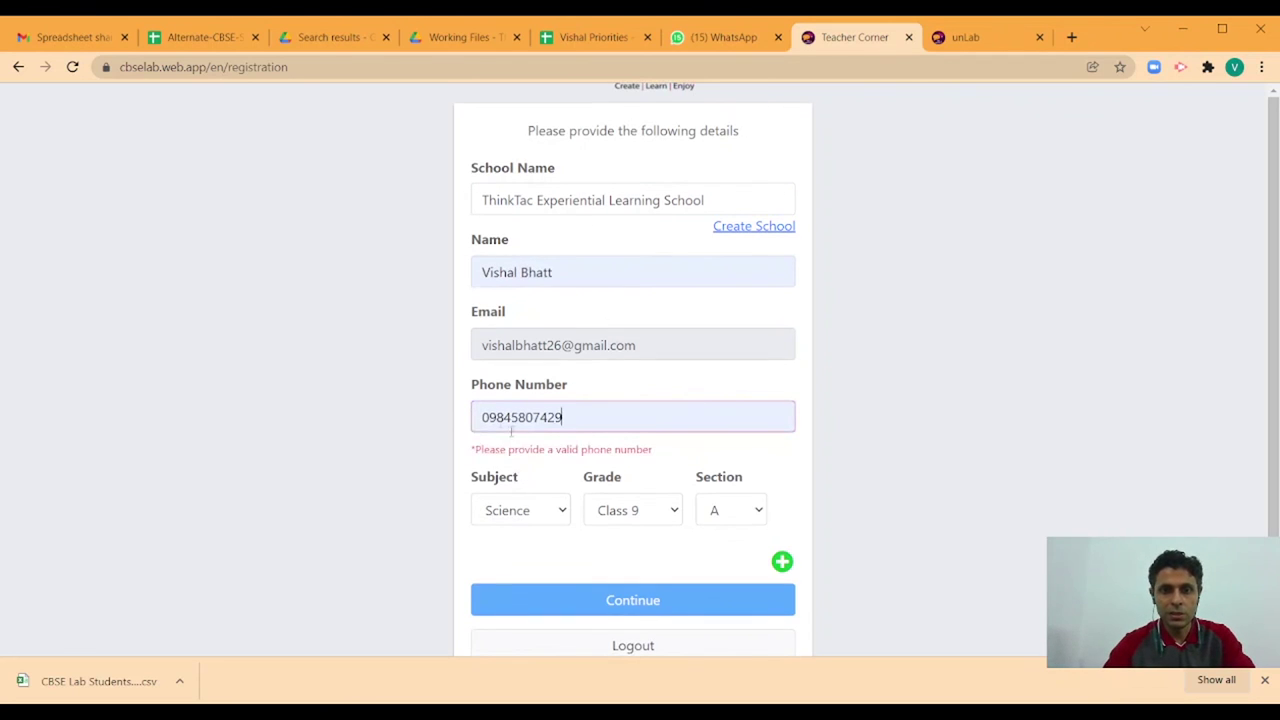
key("BackSpace")
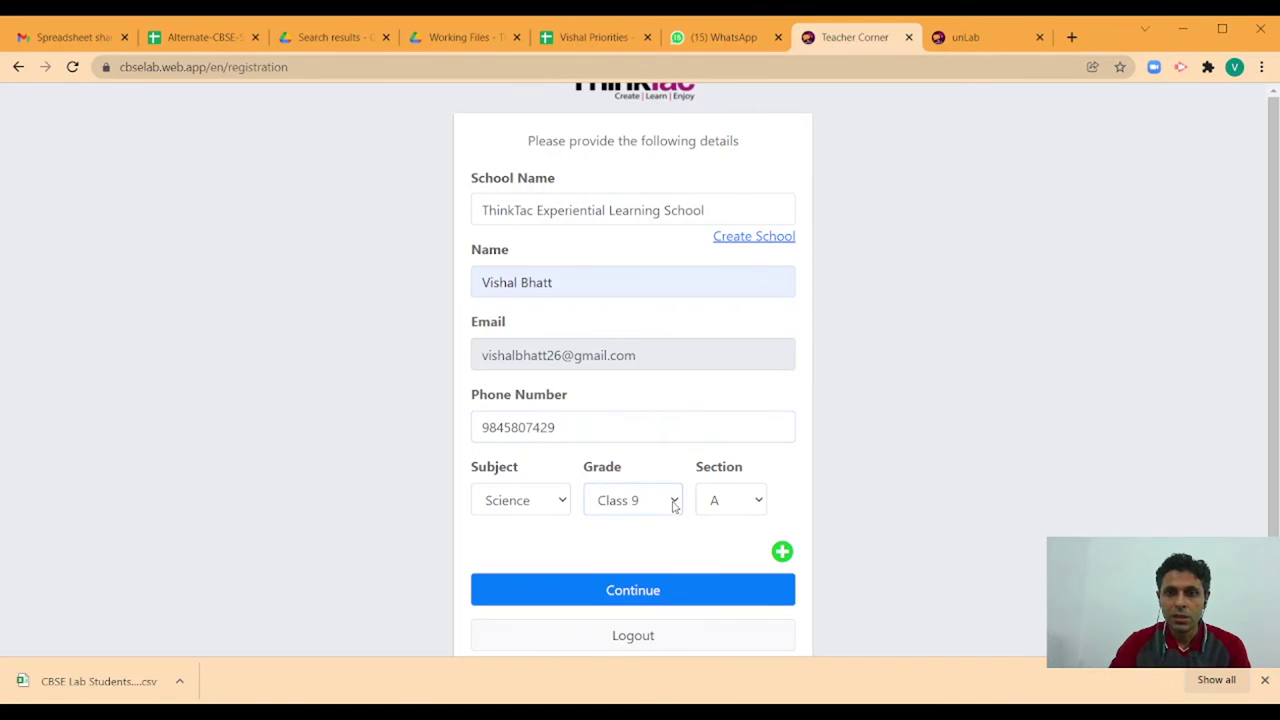
left_click(648, 548)
left_click(760, 505)
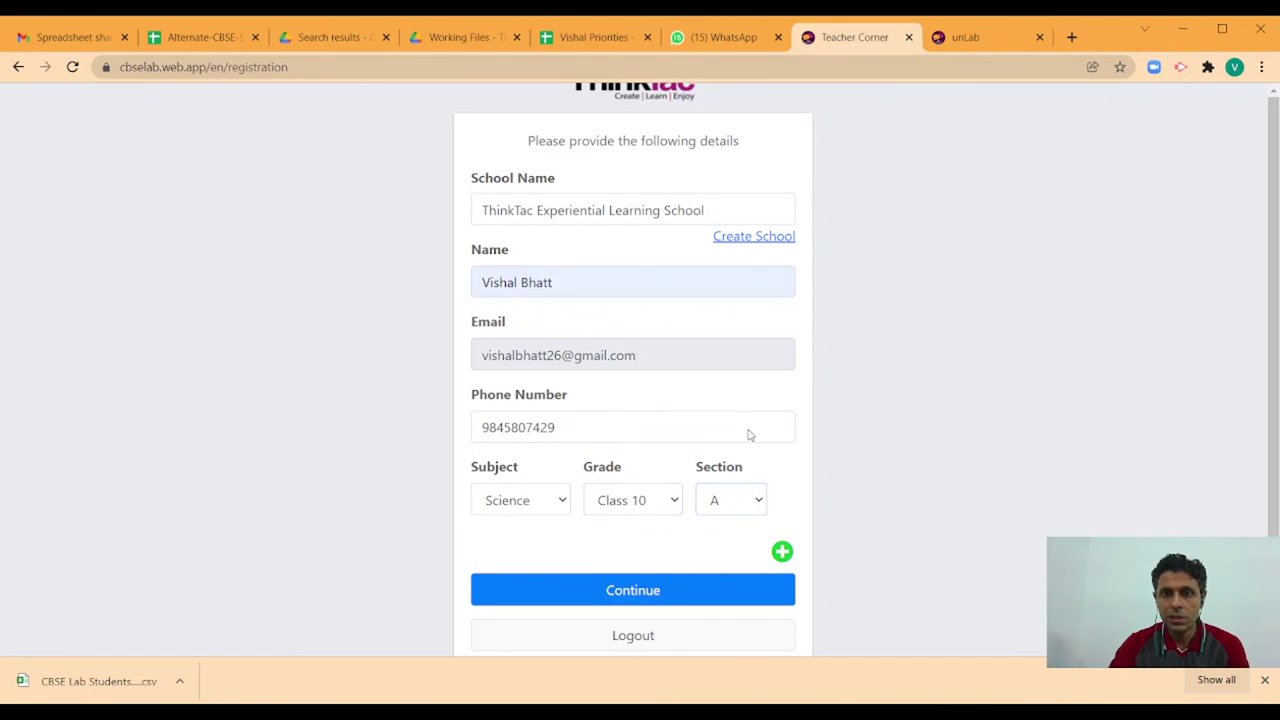
left_click(726, 164)
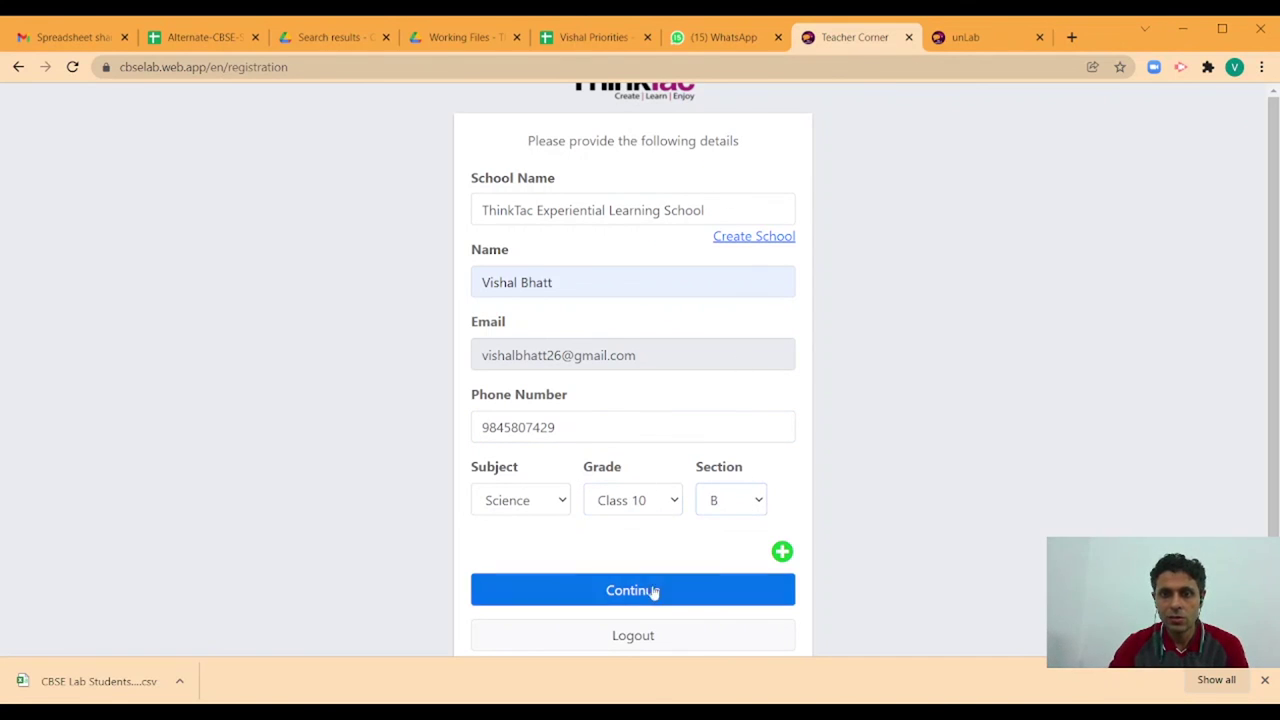
left_click(843, 427)
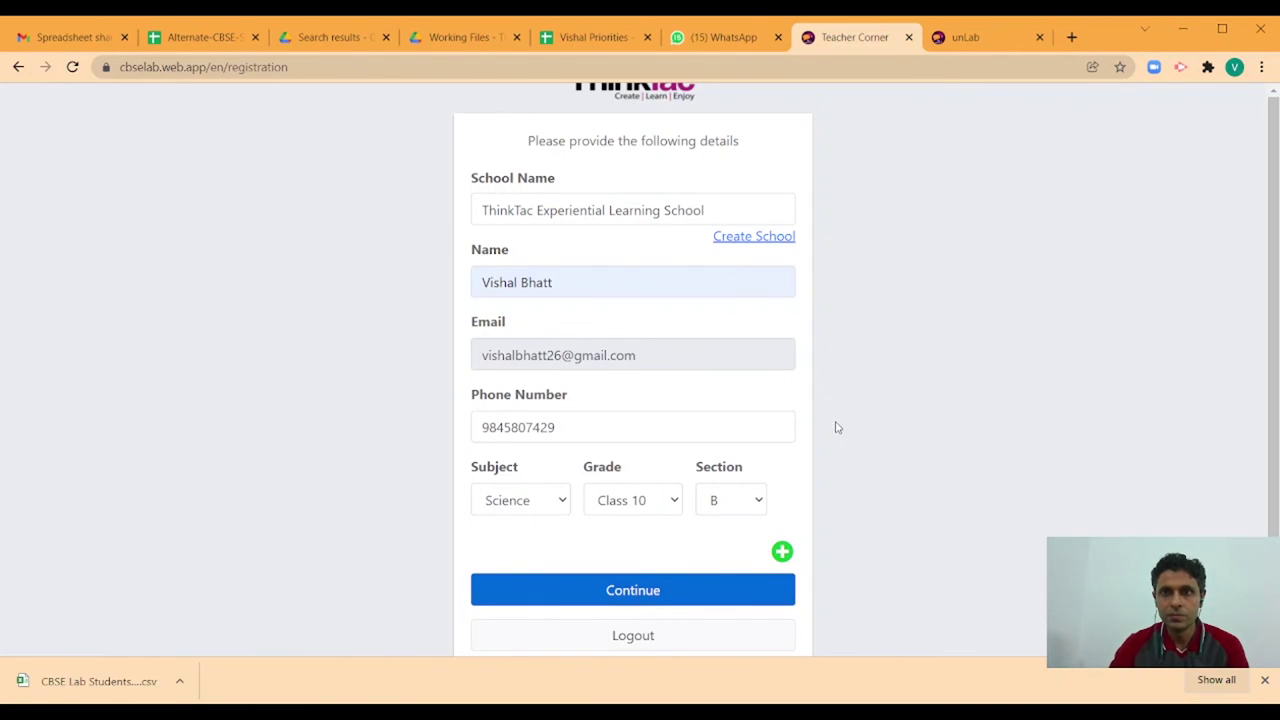